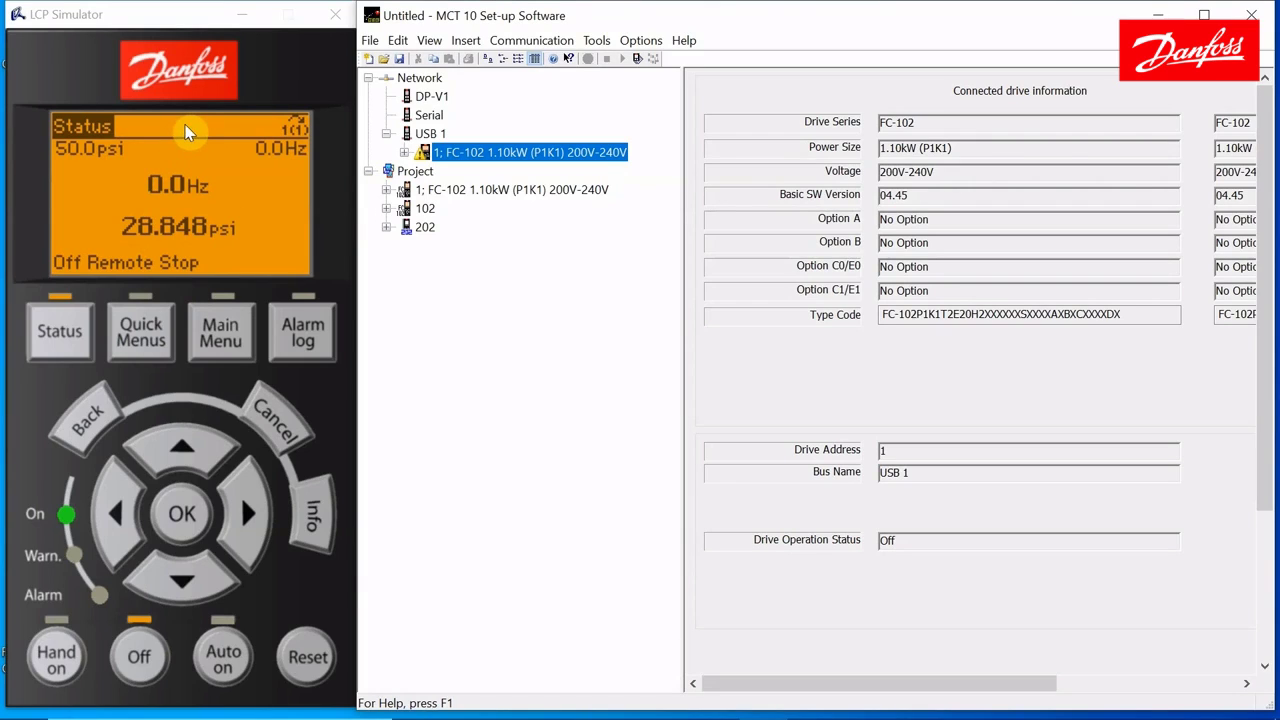
Expand the drive's All Parameters > 22-** Appl. Functions and display the 22-5* End of Curve group
click(404, 153)
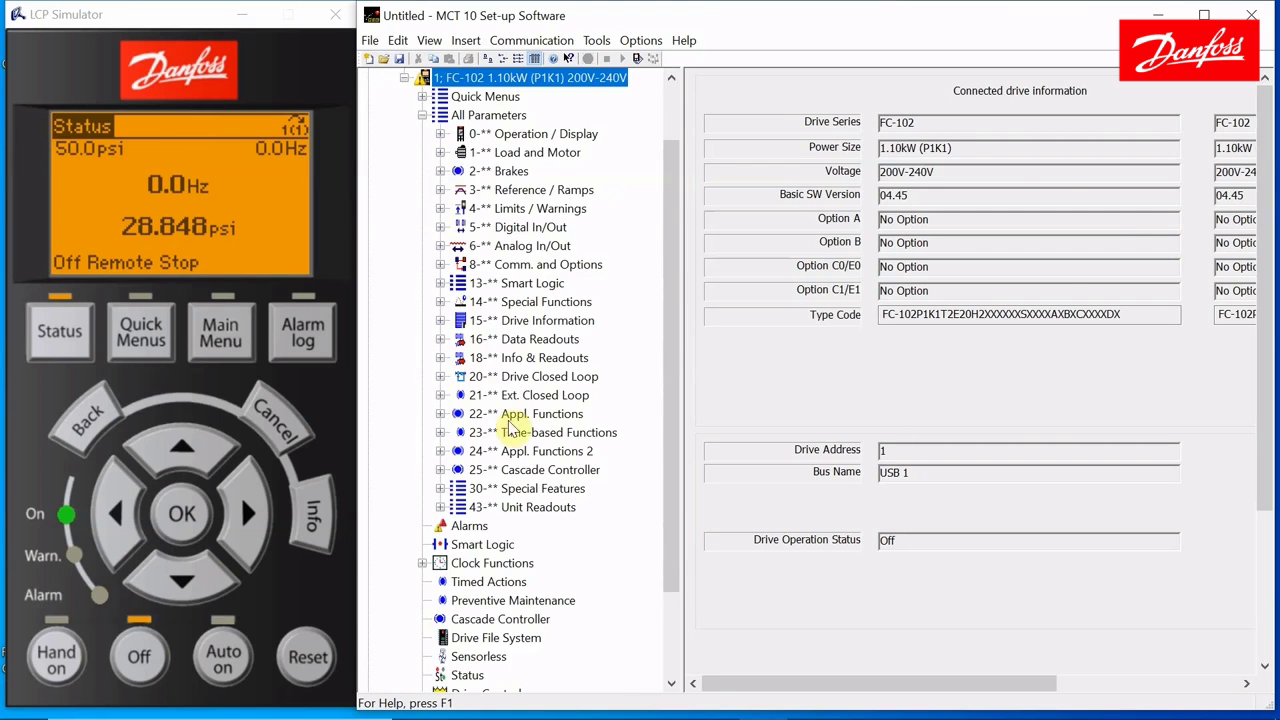
click(553, 420)
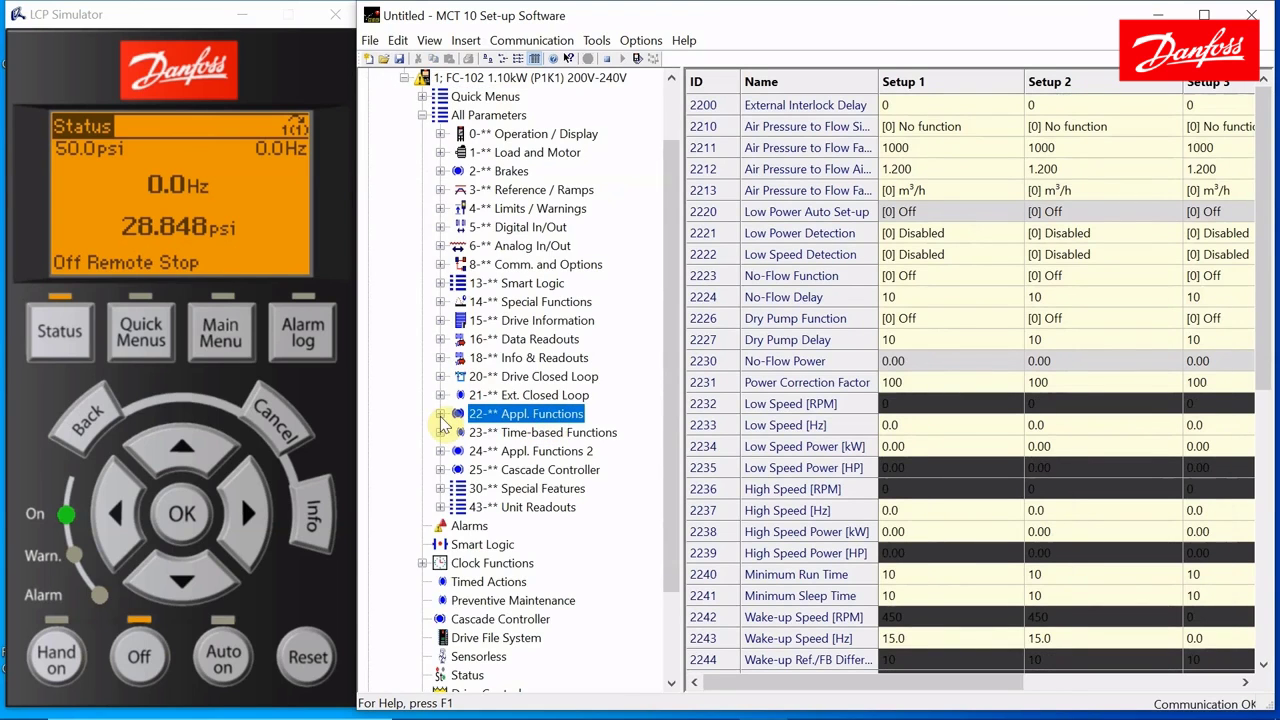
click(440, 414)
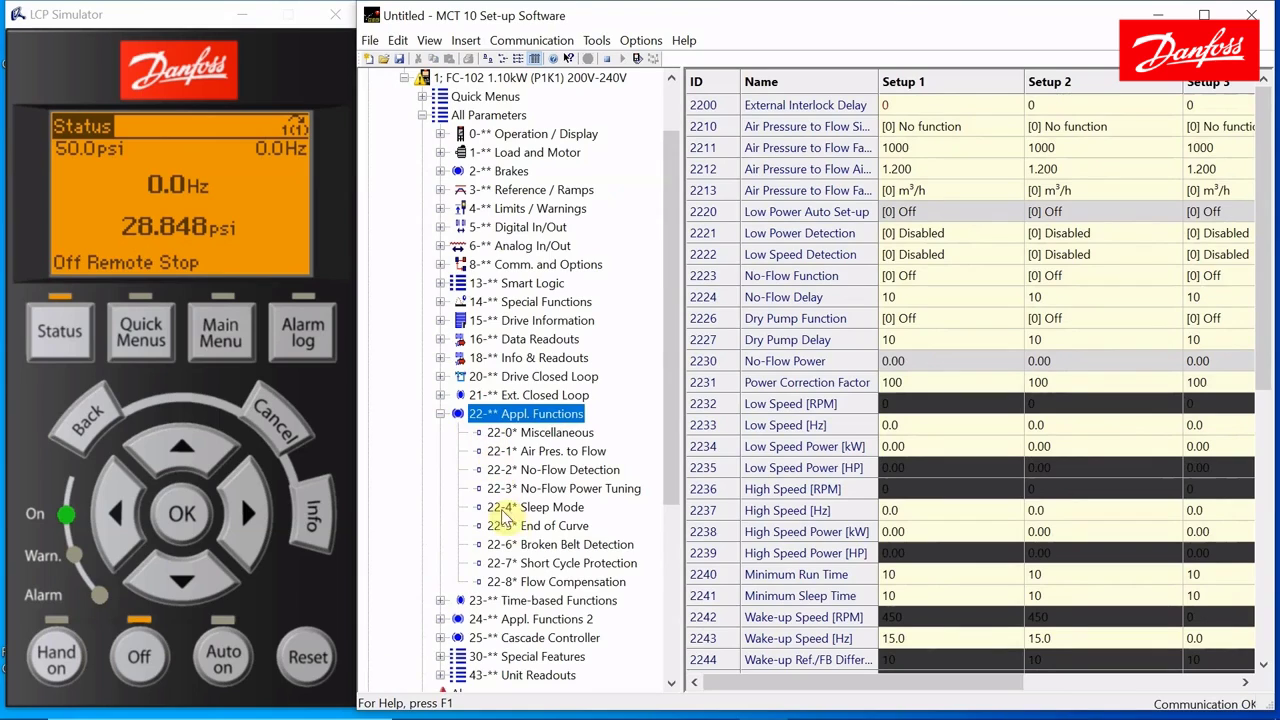
click(556, 527)
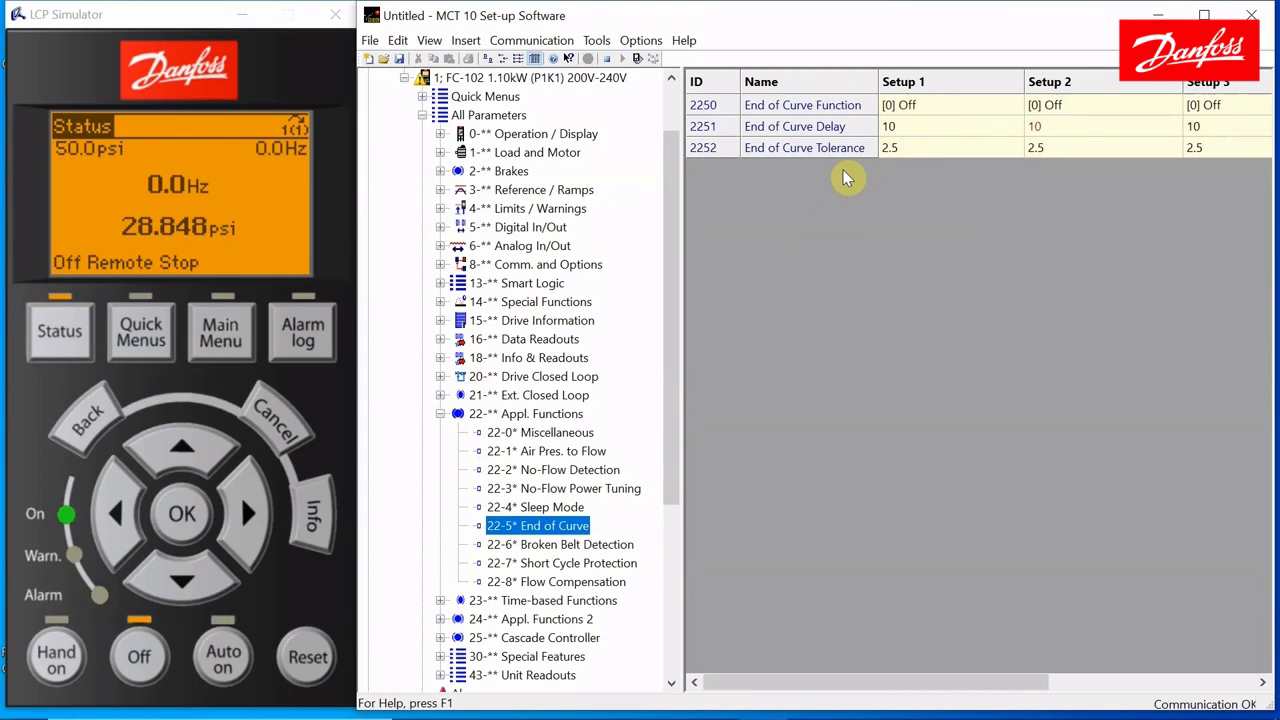
click(916, 150)
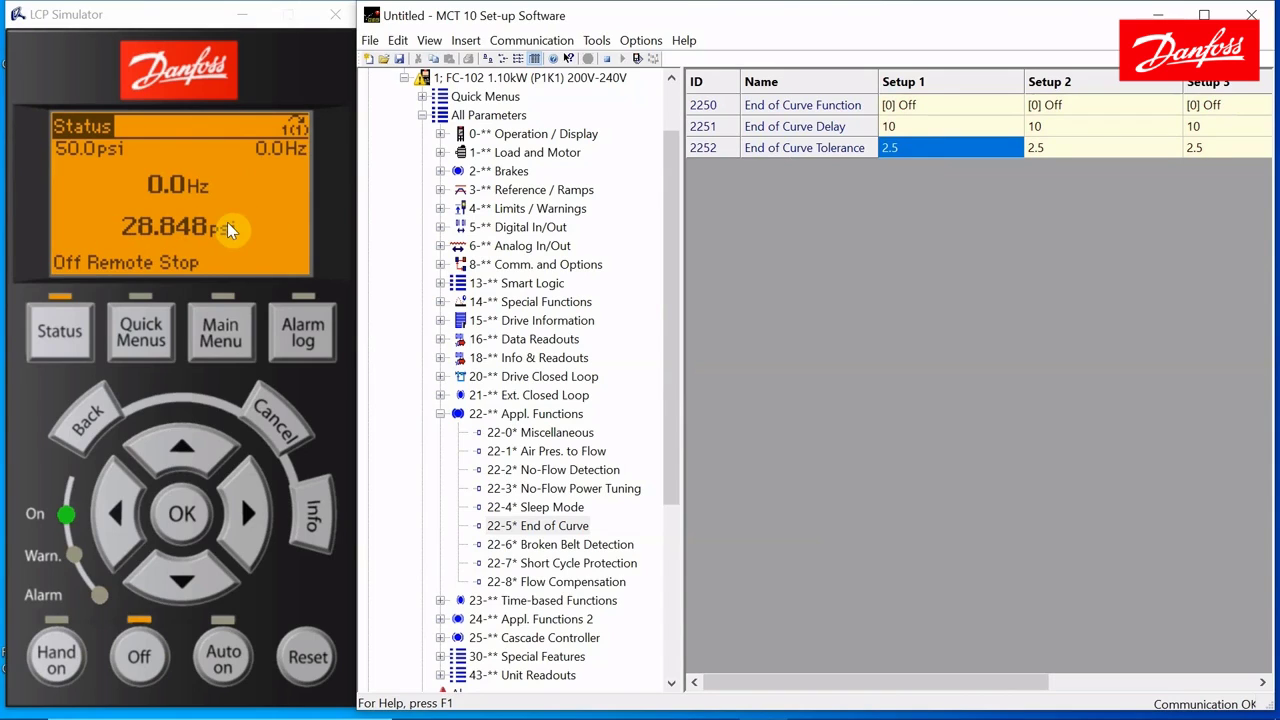
Set End of Curve Tolerance (2252) to 10 in Setup 1 and Setup 2
double_click(950, 150)
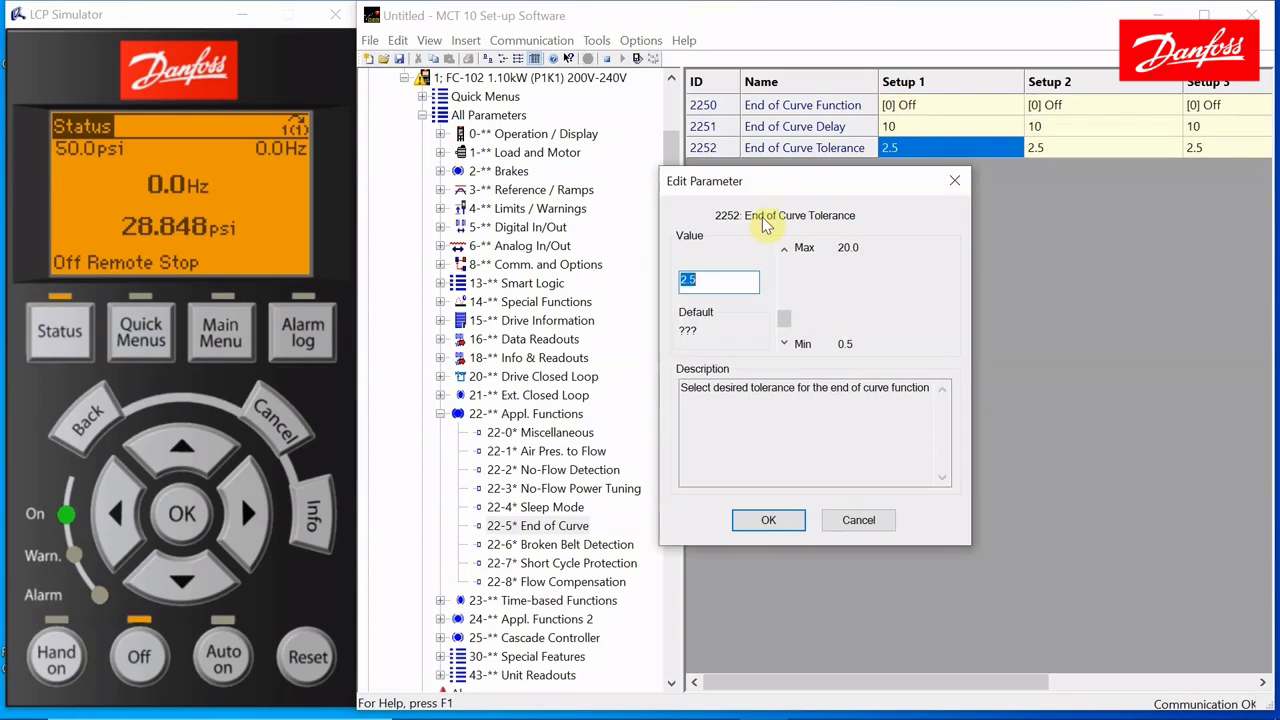
text(10)
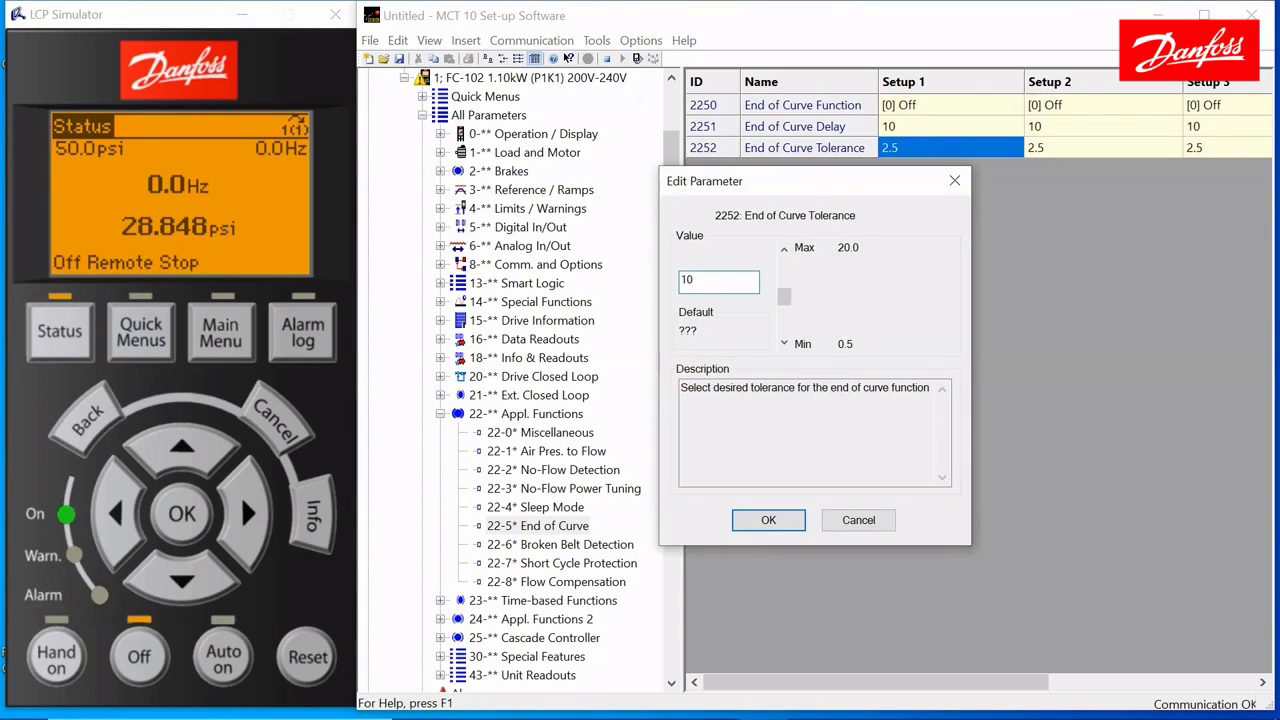
key(Return)
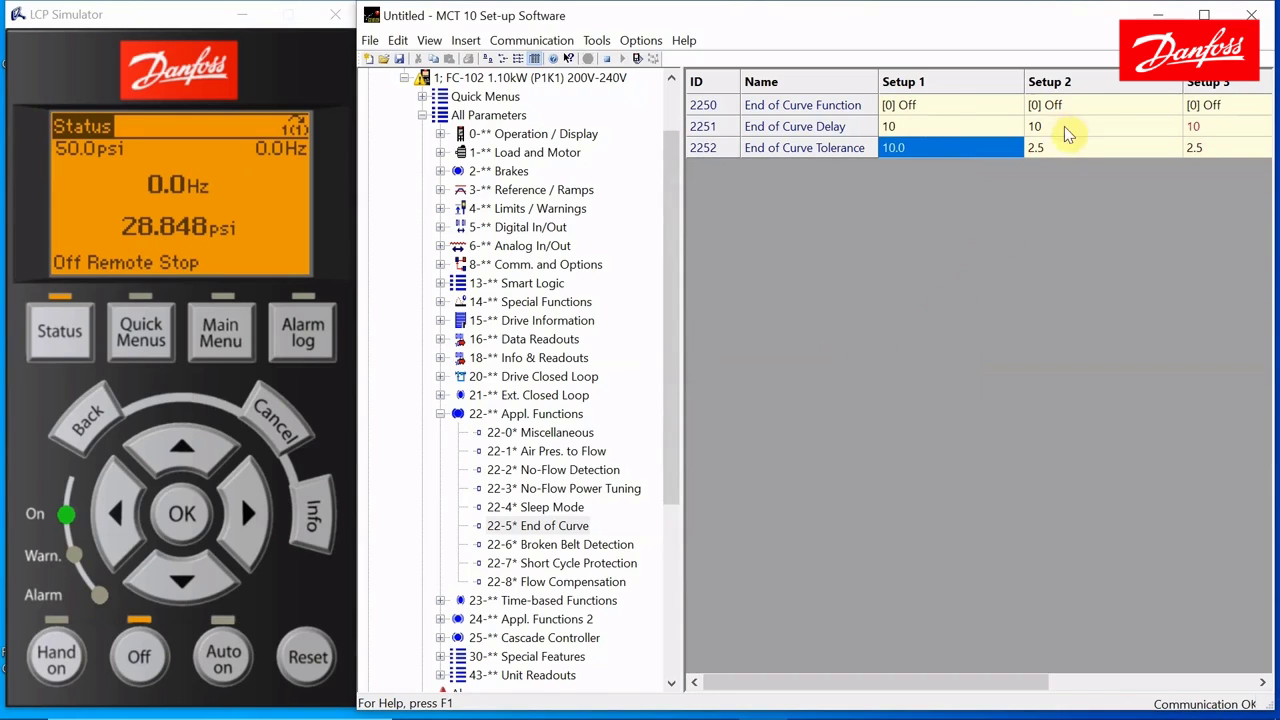
double_click(1058, 148)
text(10)
key(Return)
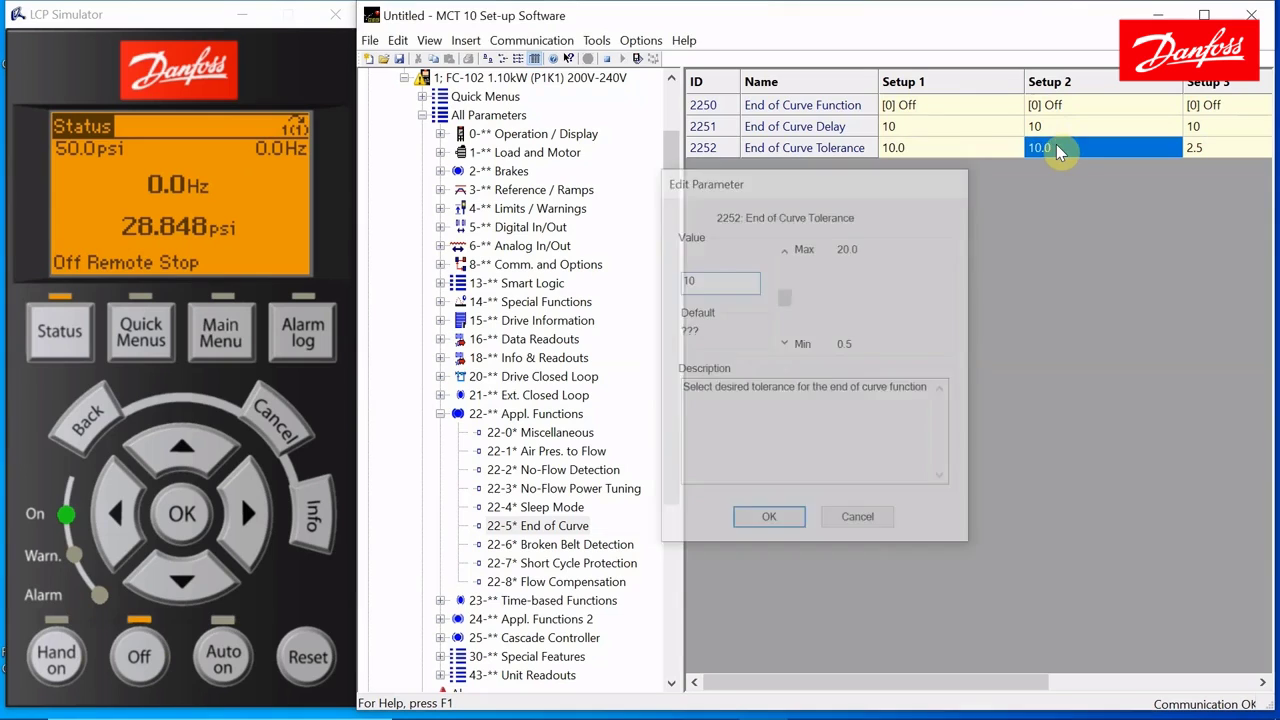
Set End of Curve Delay (2251) to 4 in Setup 1 and Setup 2
click(910, 130)
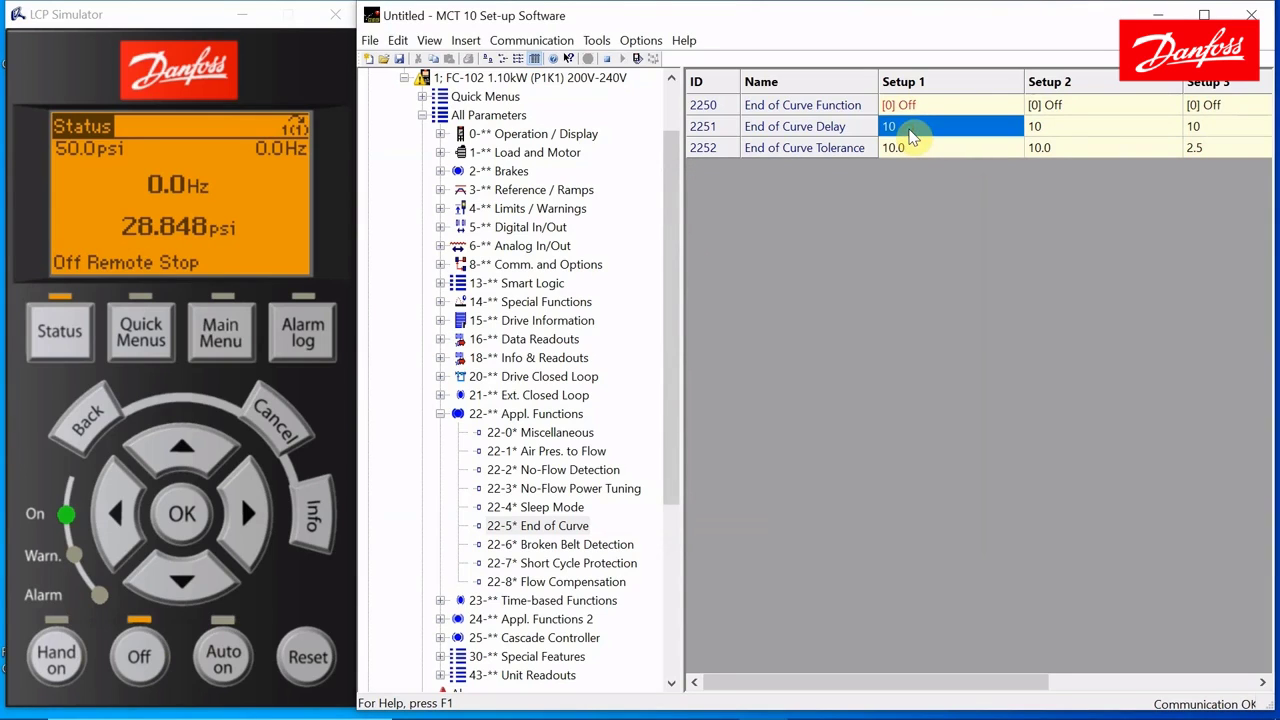
double_click(910, 132)
text(4)
key(Return)
click(1055, 128)
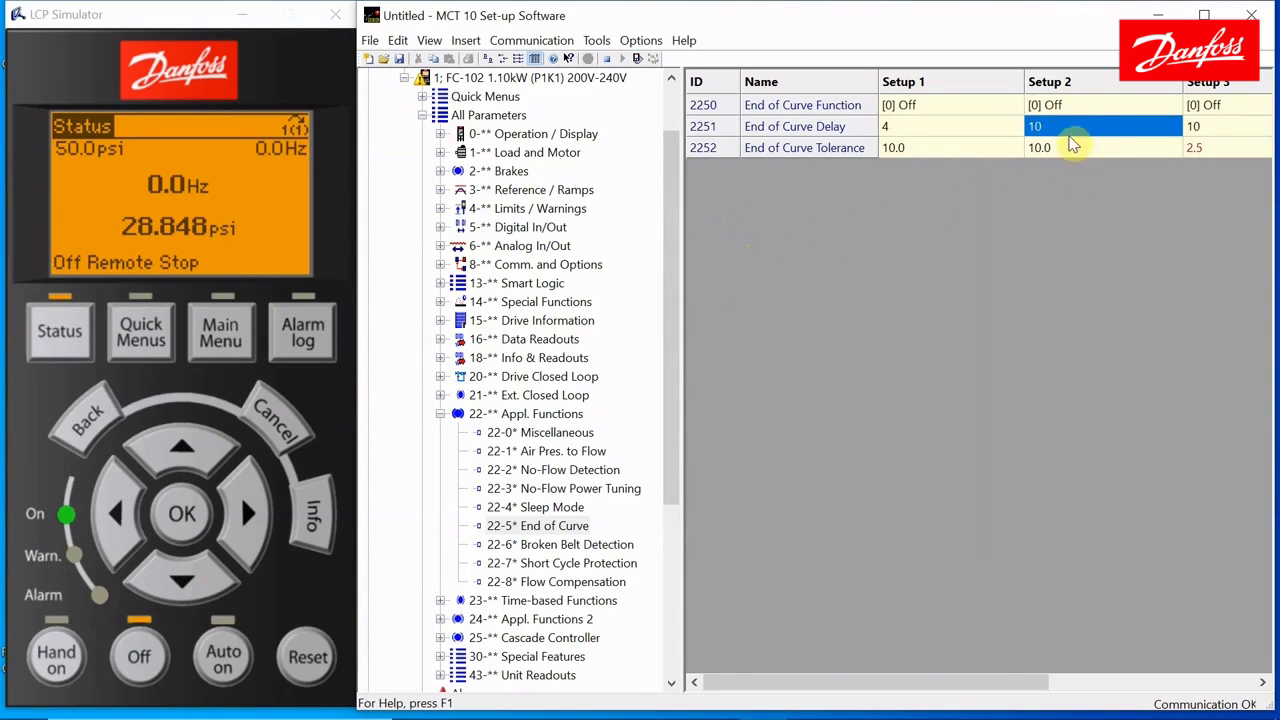
text(4)
click(935, 108)
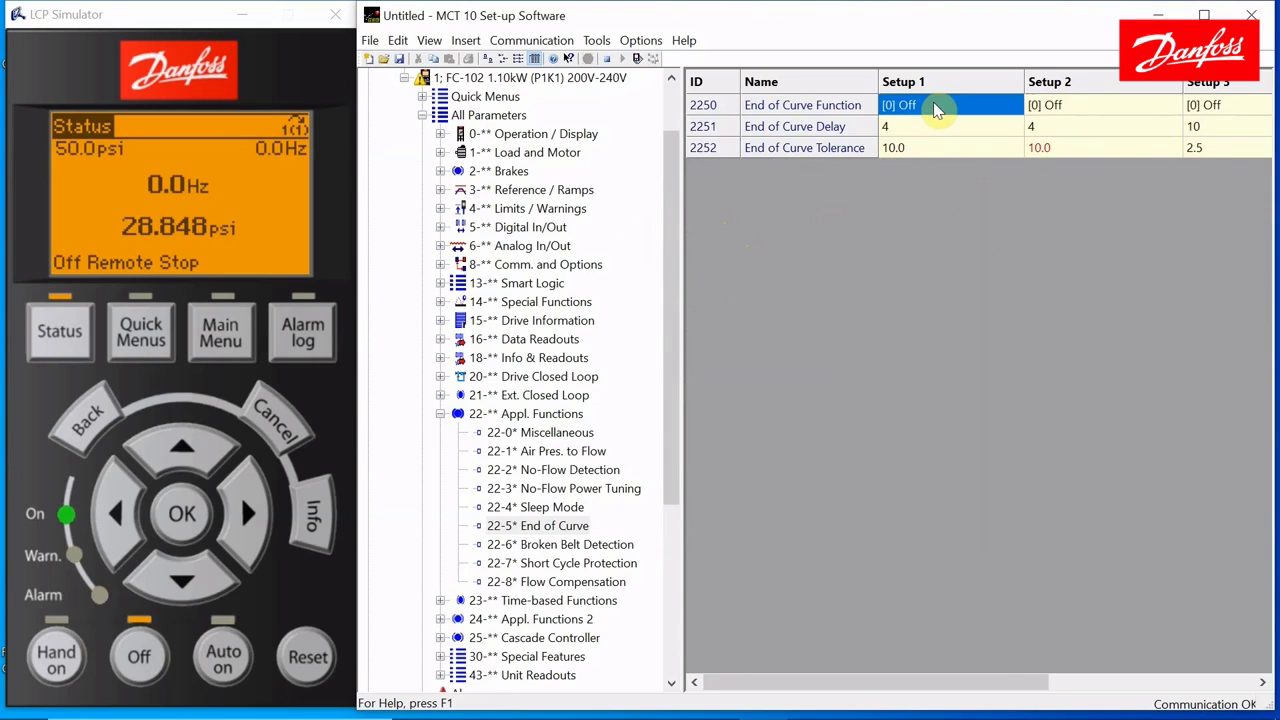
Set End of Curve Function 2250 to [1] Warning in Setup 1 and Setup 2
double_click(933, 106)
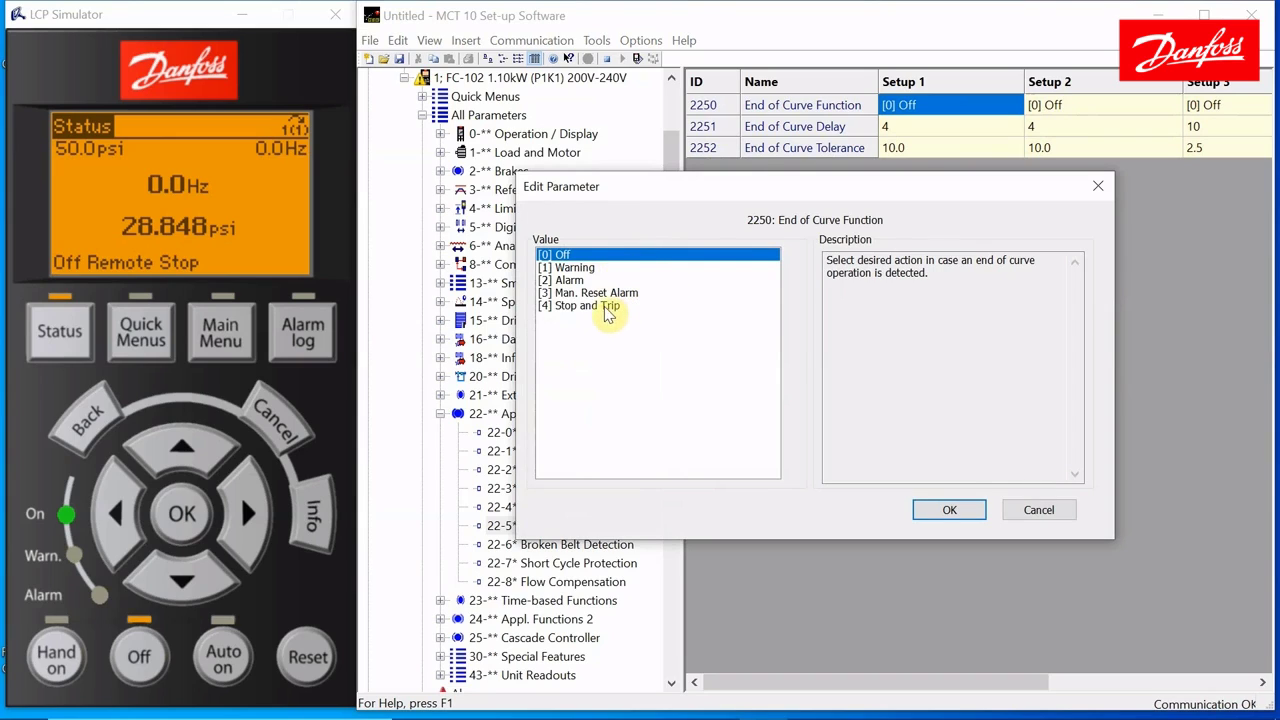
click(571, 270)
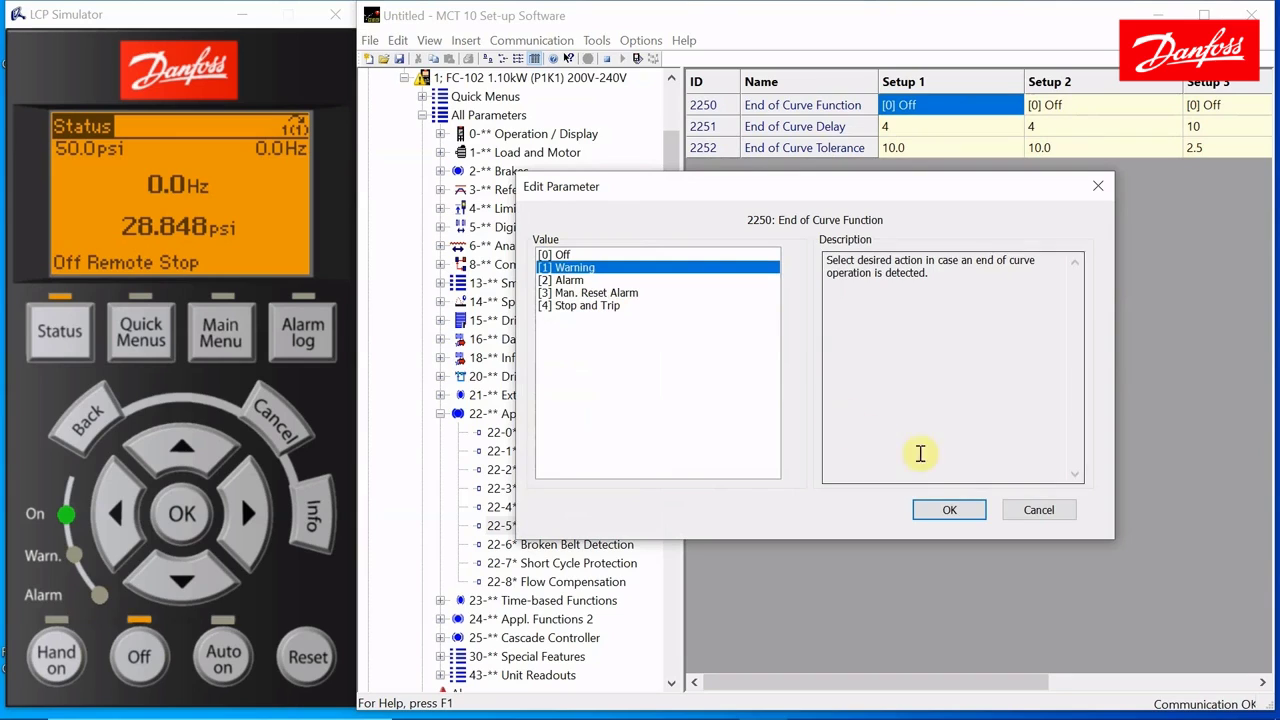
click(949, 511)
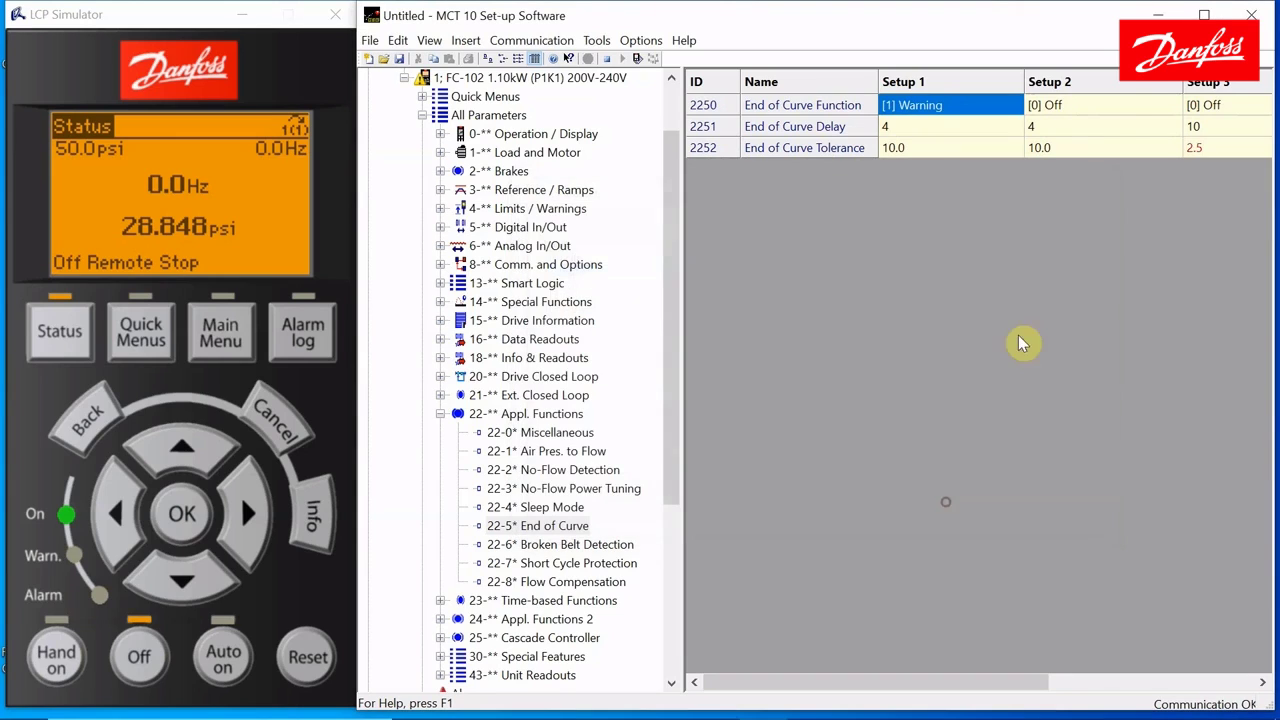
double_click(1114, 107)
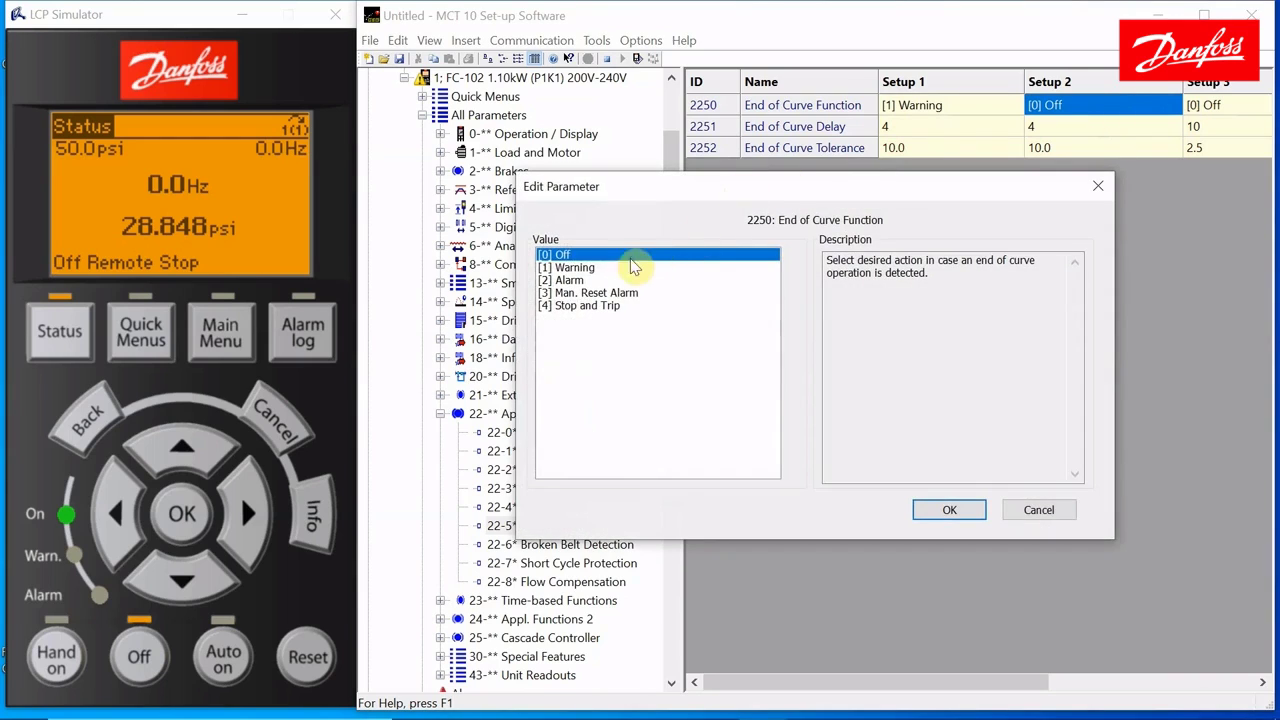
click(610, 267)
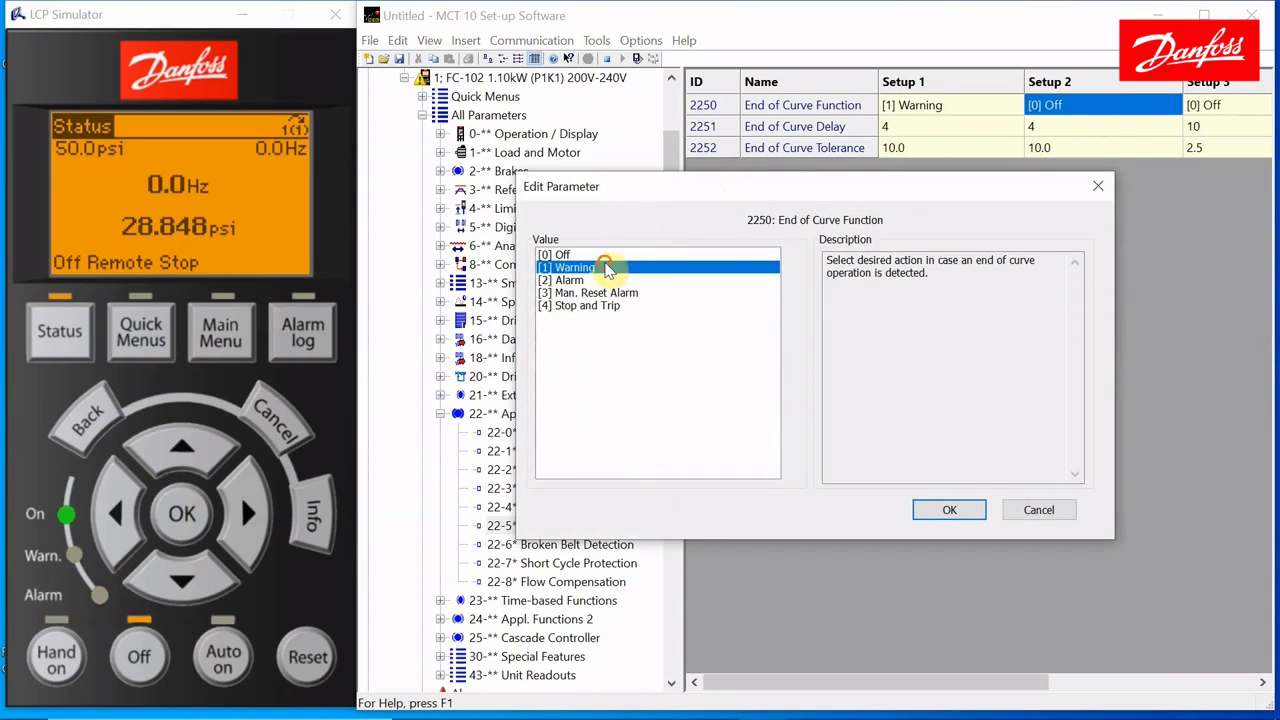
click(945, 508)
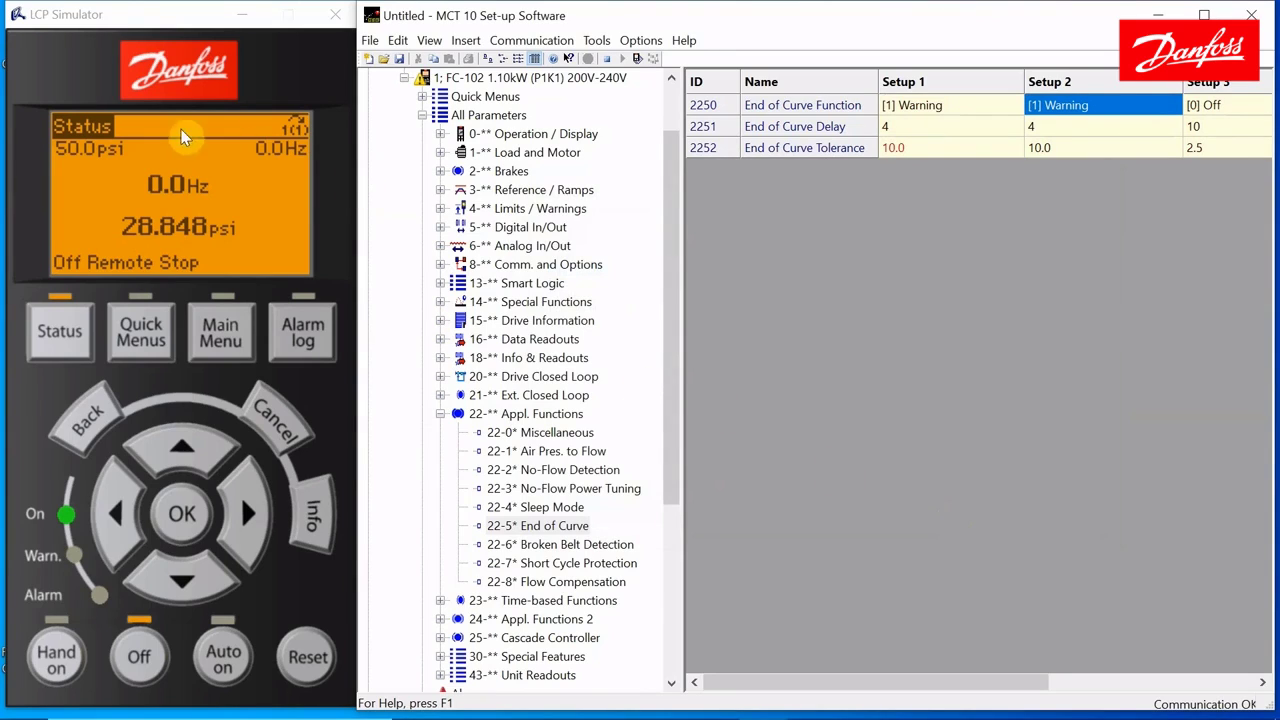
Run the drive in Auto on until it reaches 60.0 Hz and warning W94 appears
click(223, 657)
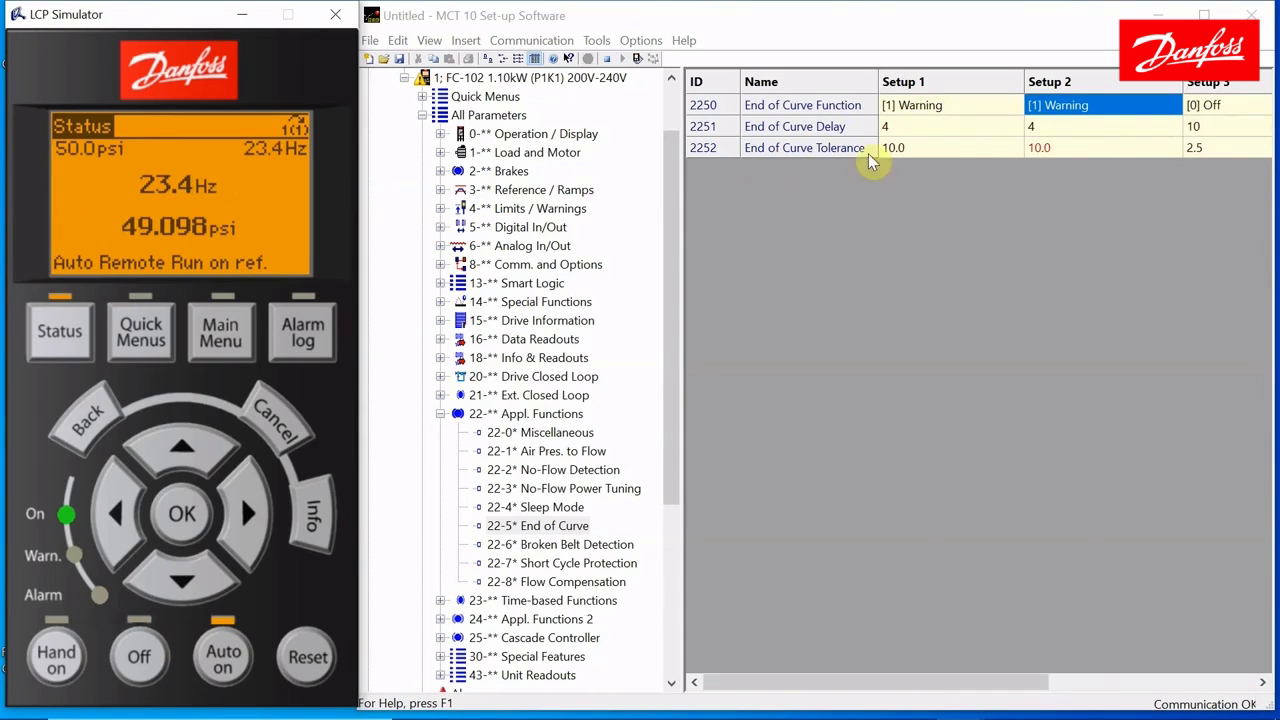
click(959, 149)
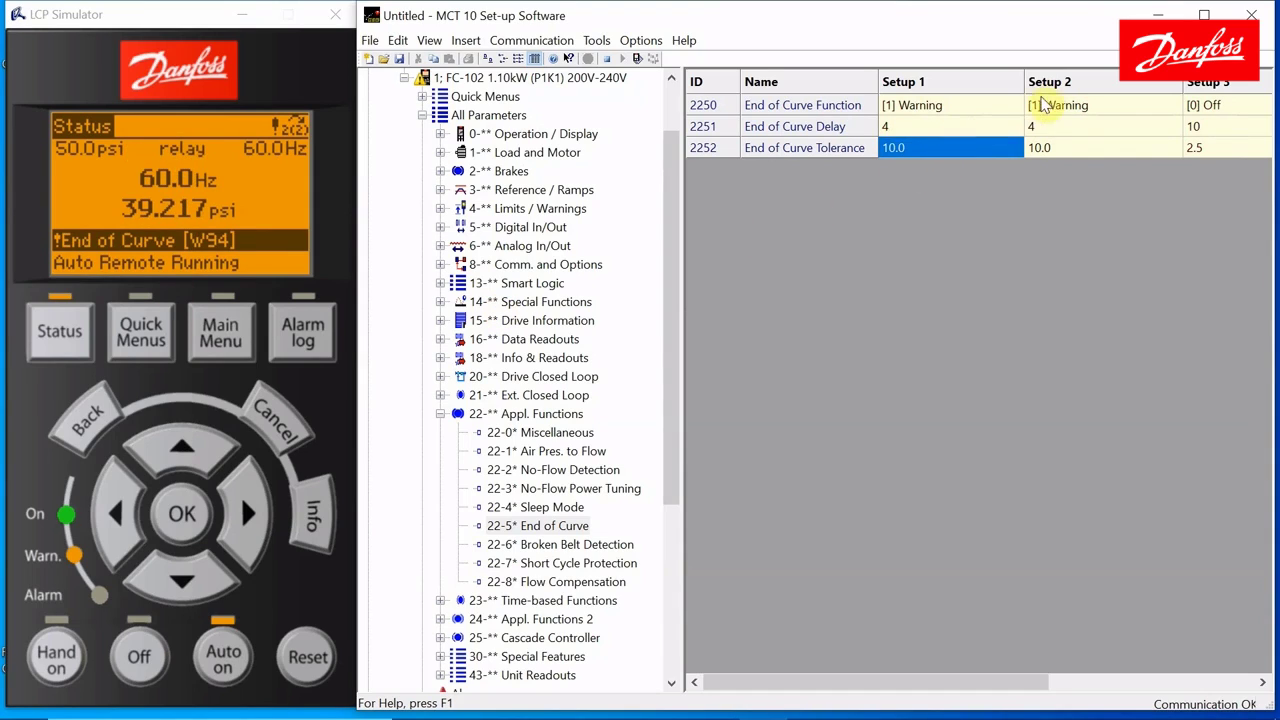
Change 2250 to [2] Alarm in Setups 2 and 1, then stop and restart the drive in Auto on
double_click(1072, 106)
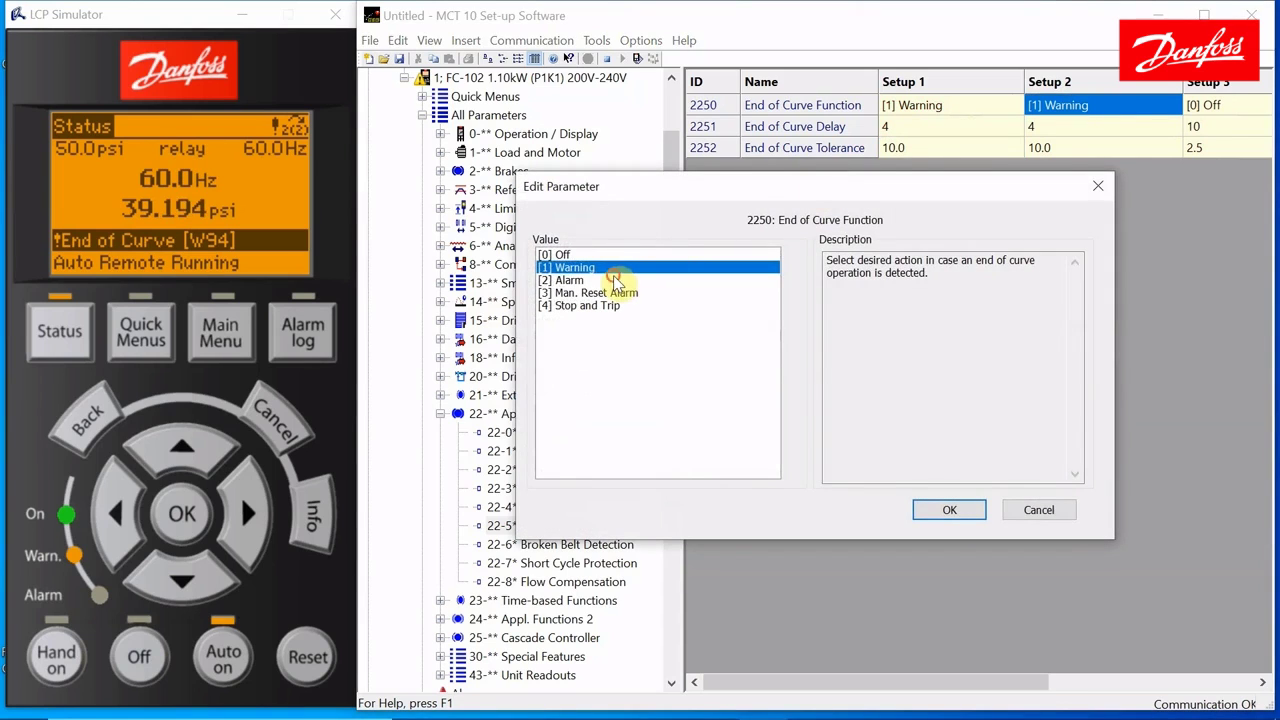
click(608, 280)
click(962, 510)
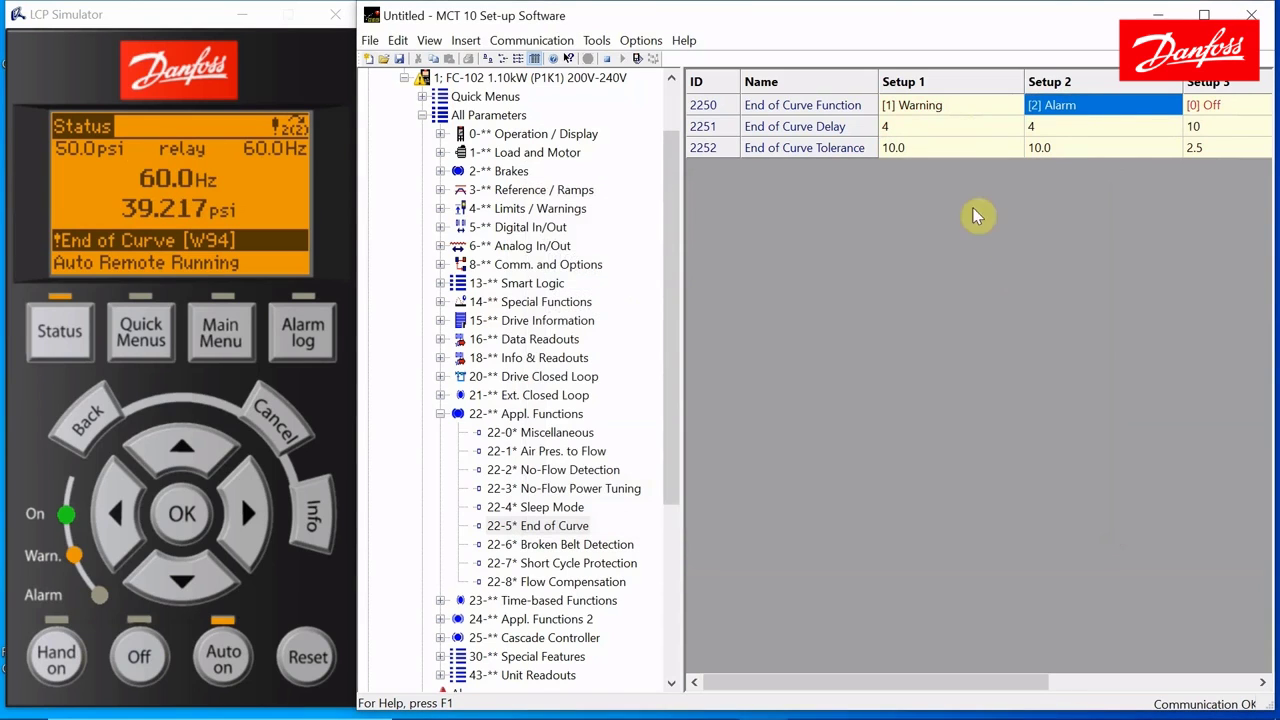
double_click(951, 110)
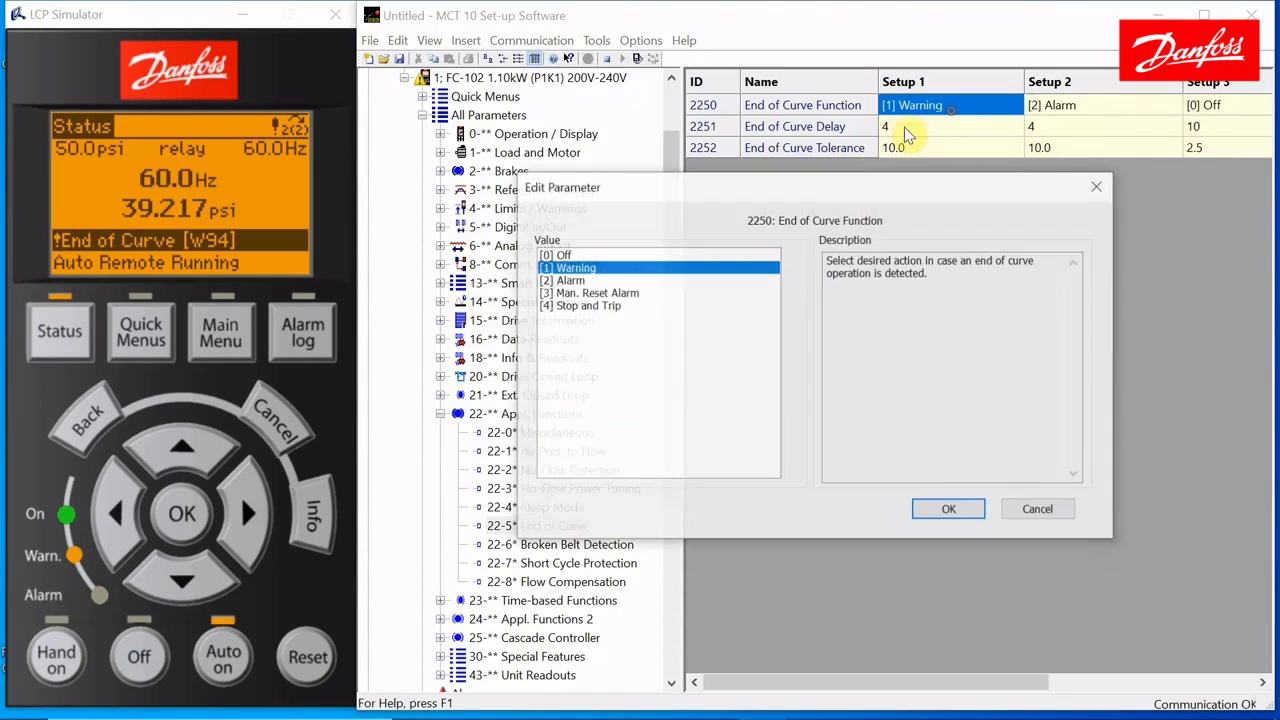
click(604, 280)
click(932, 511)
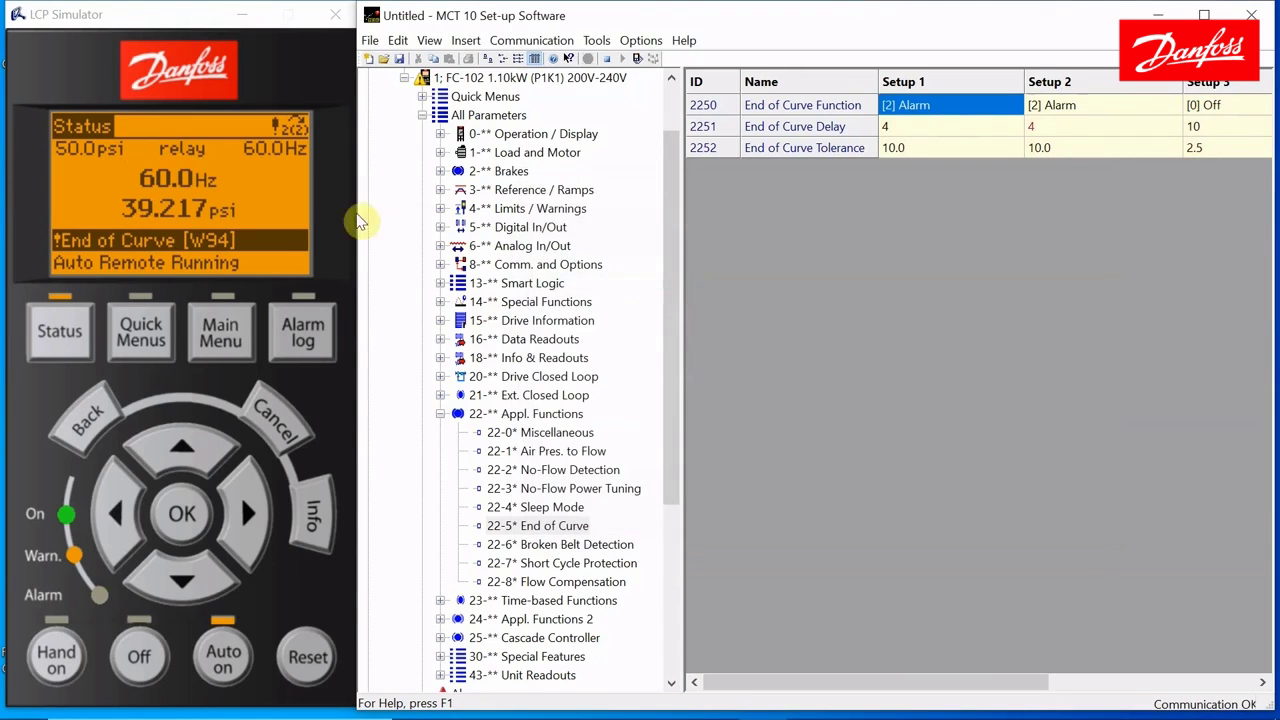
click(142, 660)
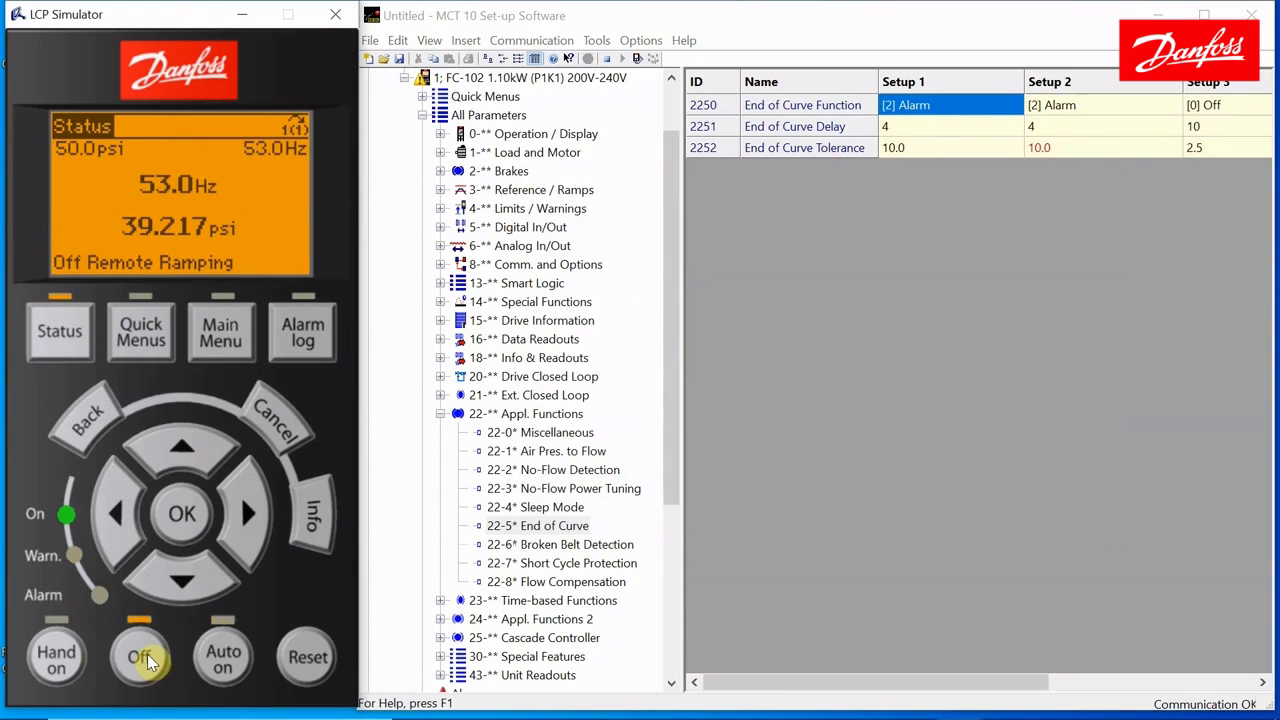
click(220, 663)
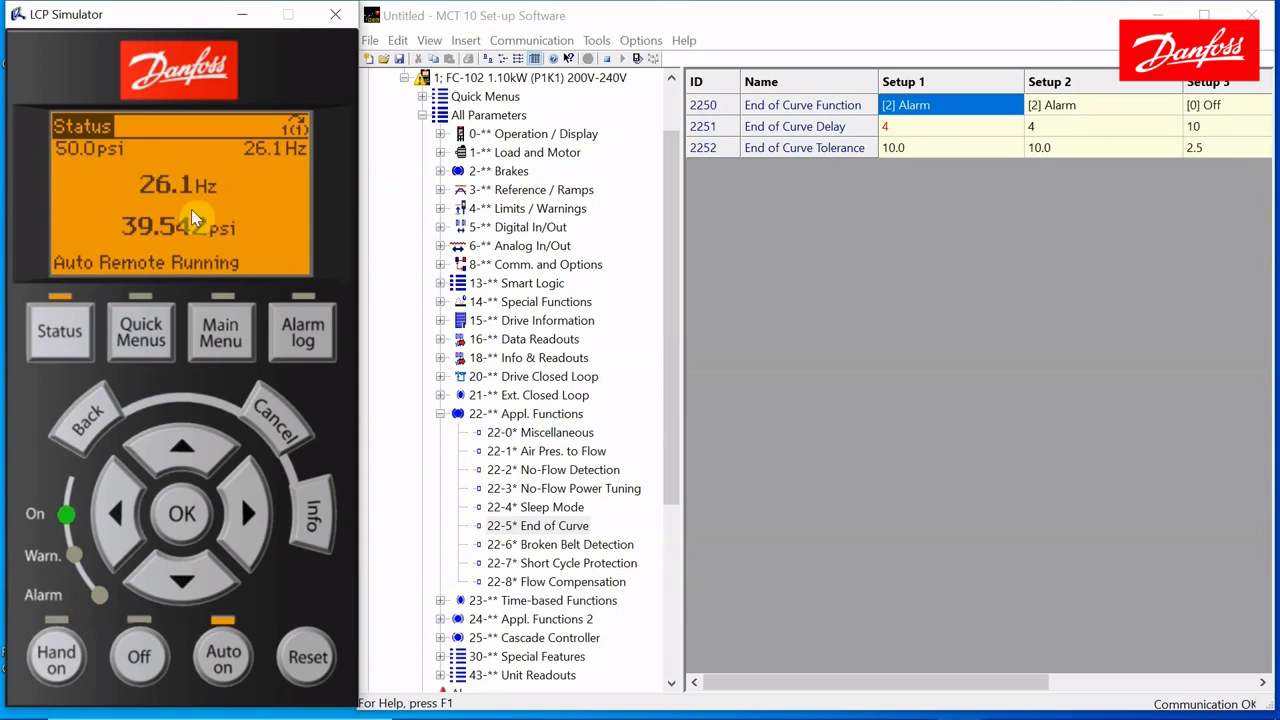
click(440, 301)
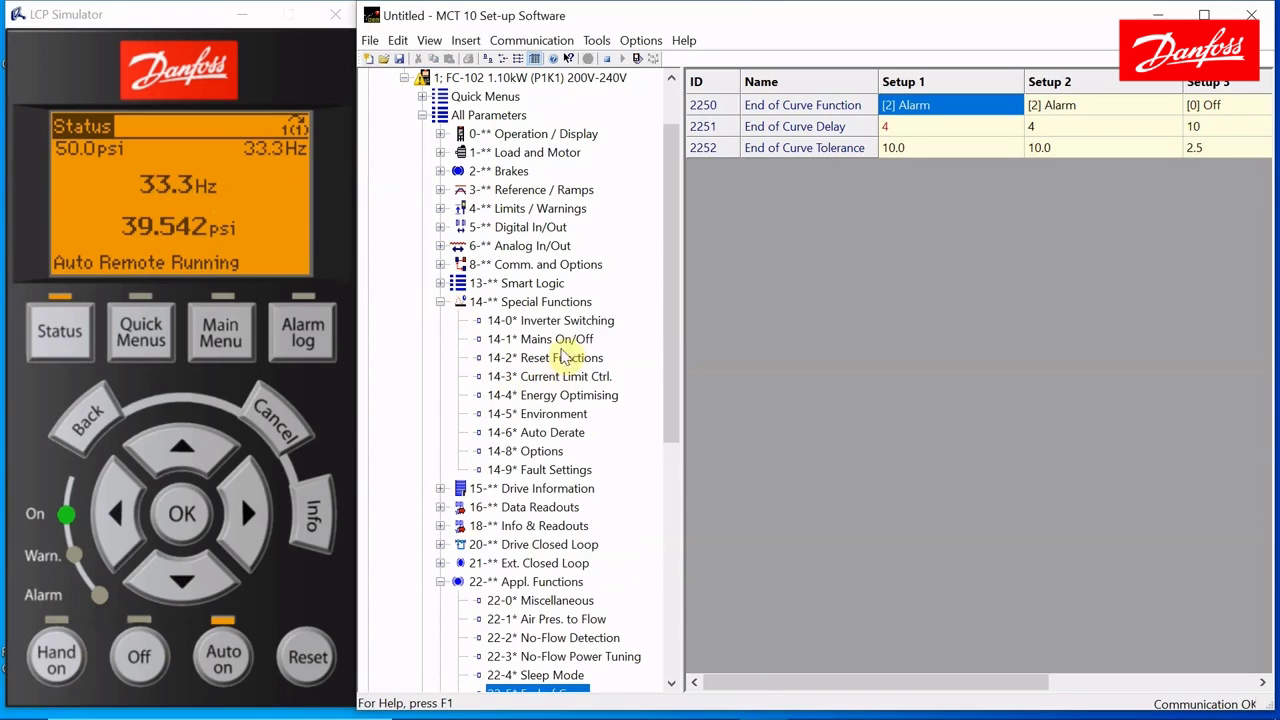
click(563, 360)
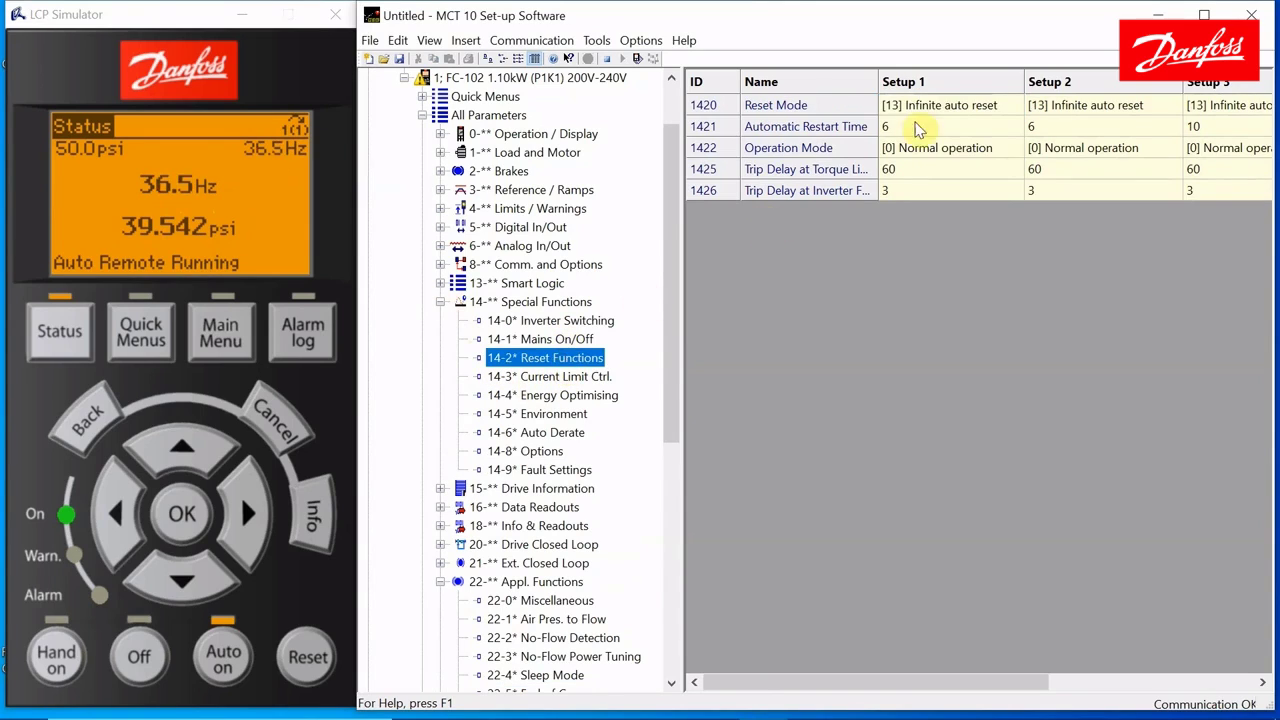
click(563, 359)
click(441, 302)
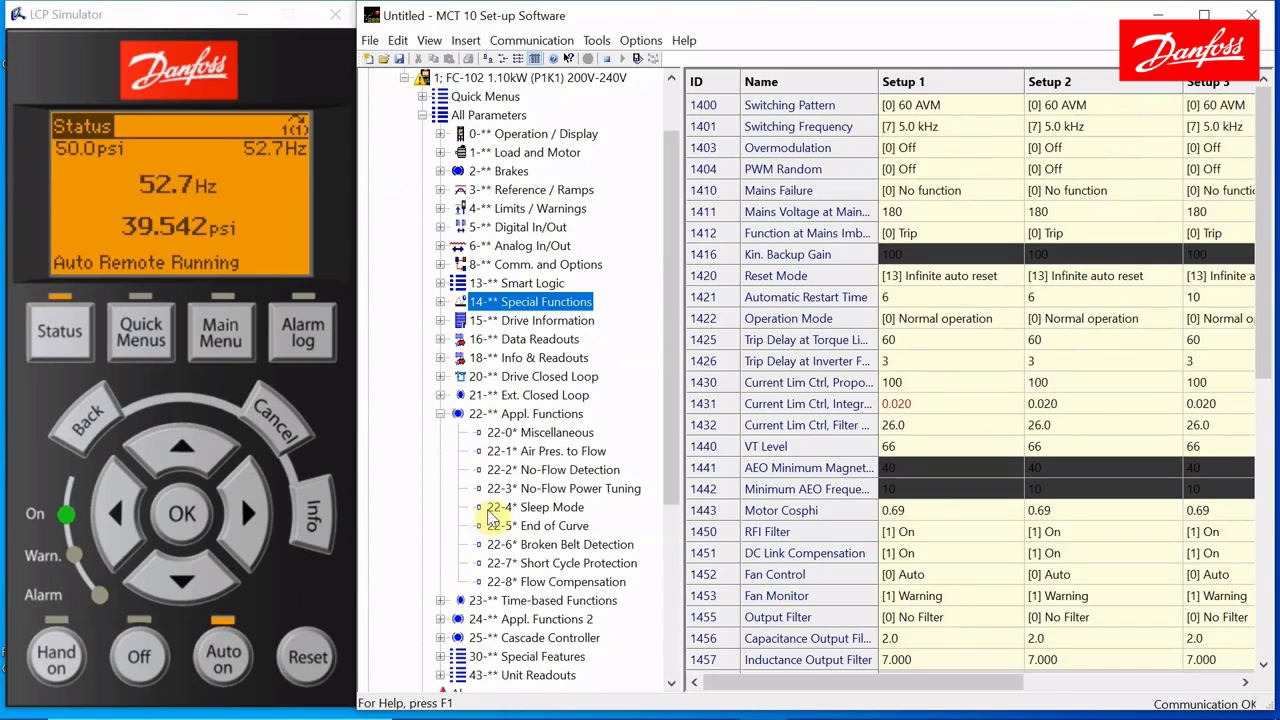
click(530, 527)
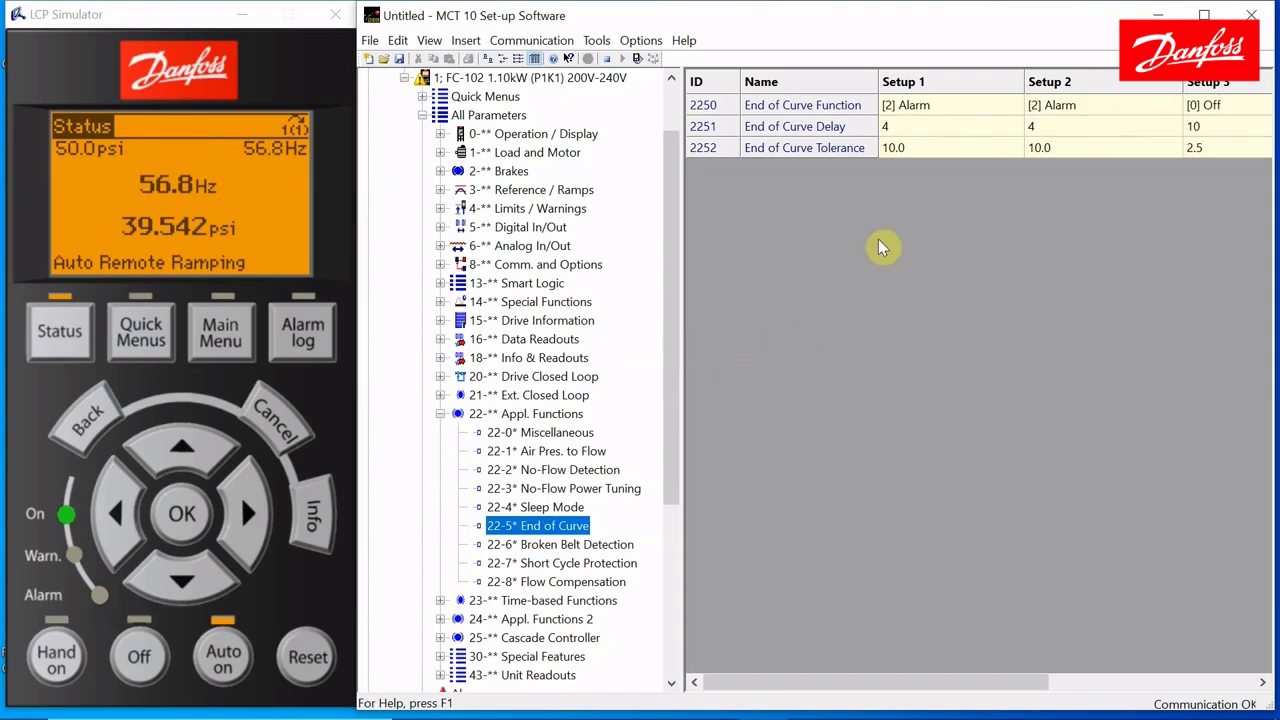
Set End of Curve Function 2250 to [3] Man. Reset Alarm in Setup 1 and Setup 2
double_click(934, 109)
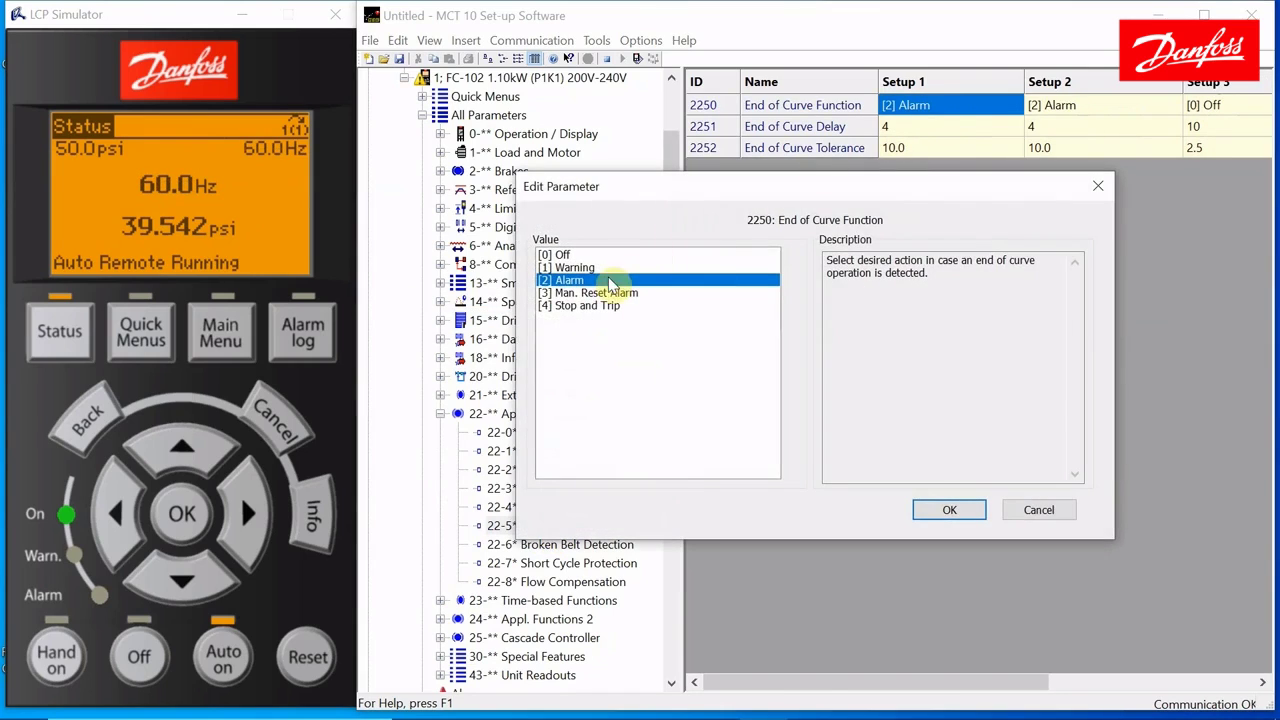
click(568, 293)
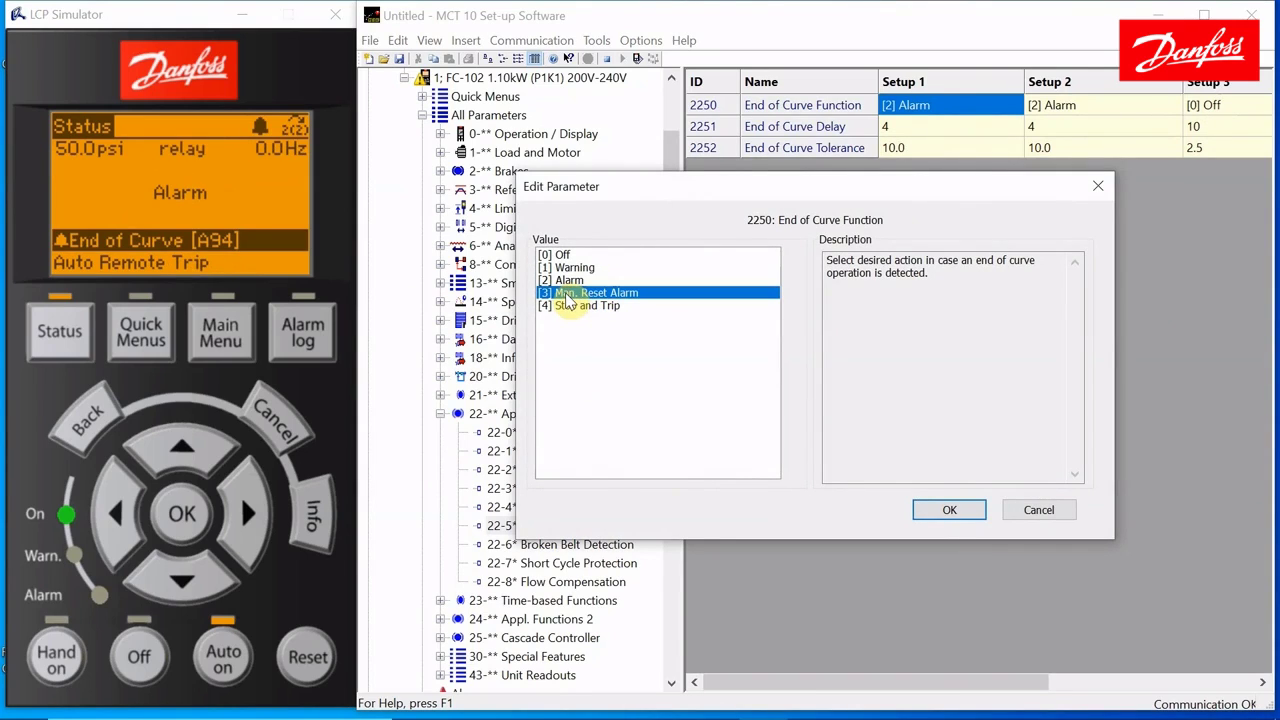
click(950, 510)
double_click(1080, 104)
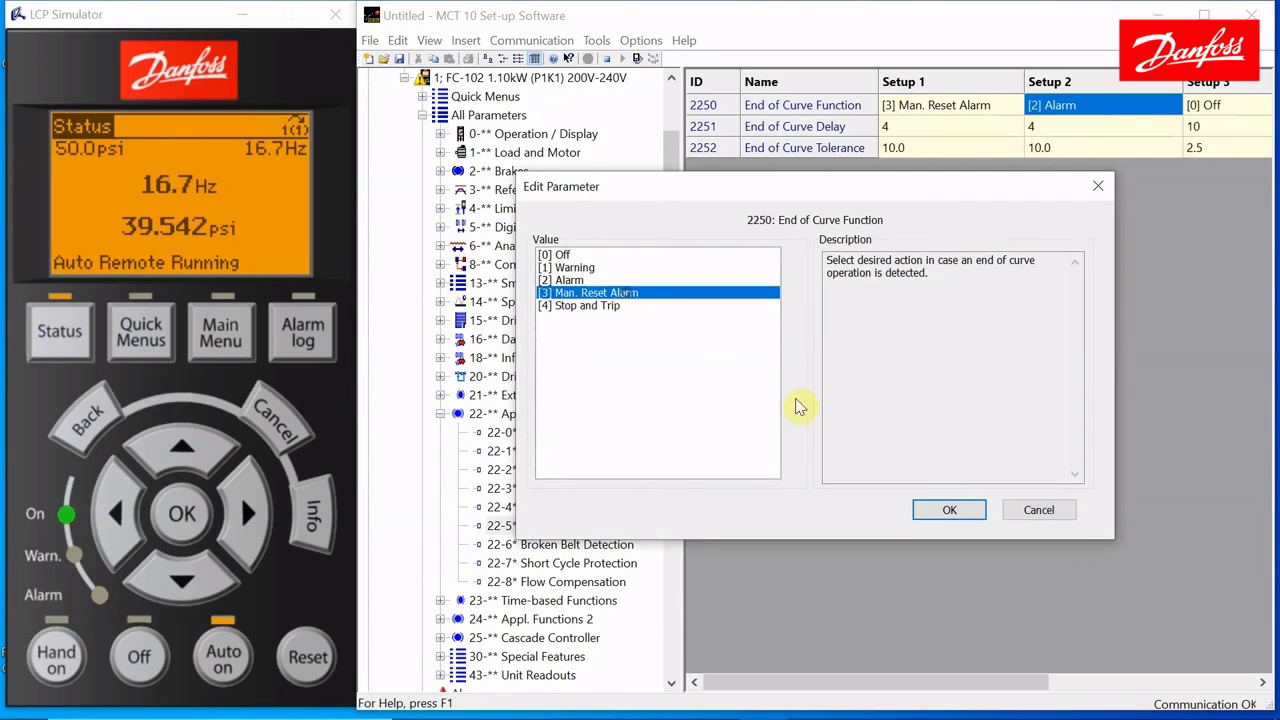
click(955, 512)
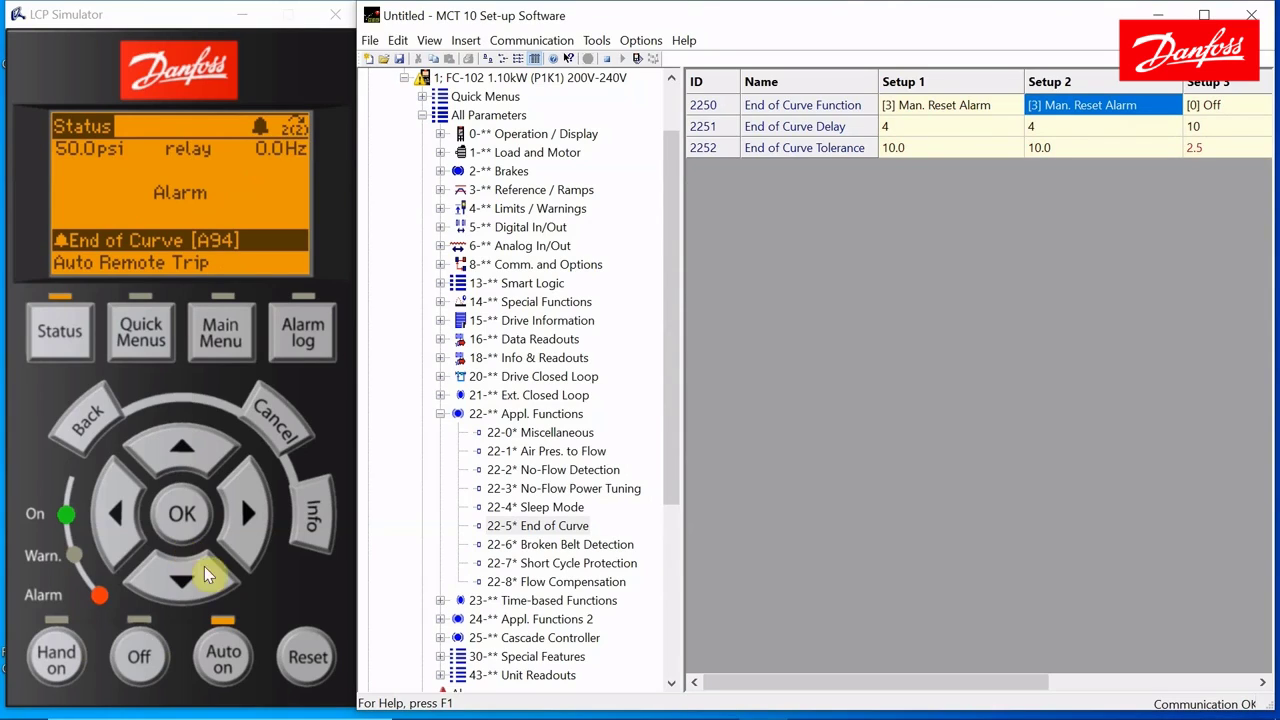
Reset the A94 End of Curve trip on the LCP Simulator and stop the drive
click(308, 658)
click(308, 658)
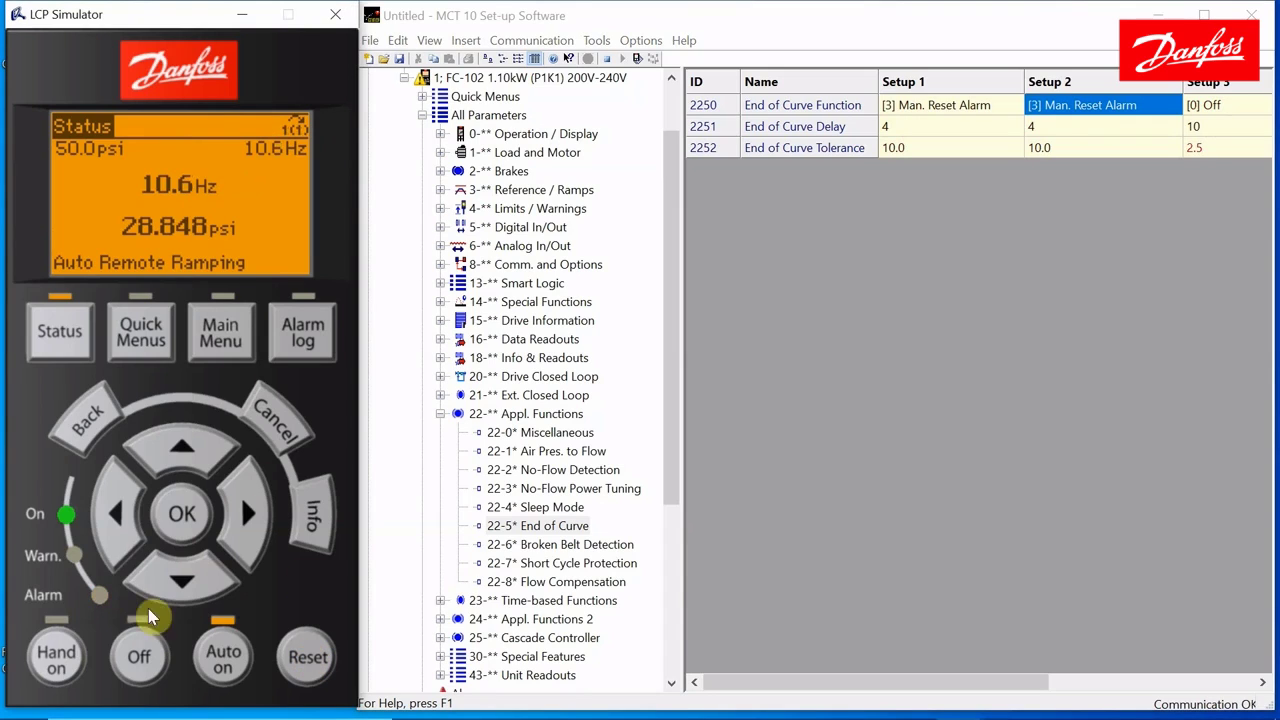
click(137, 658)
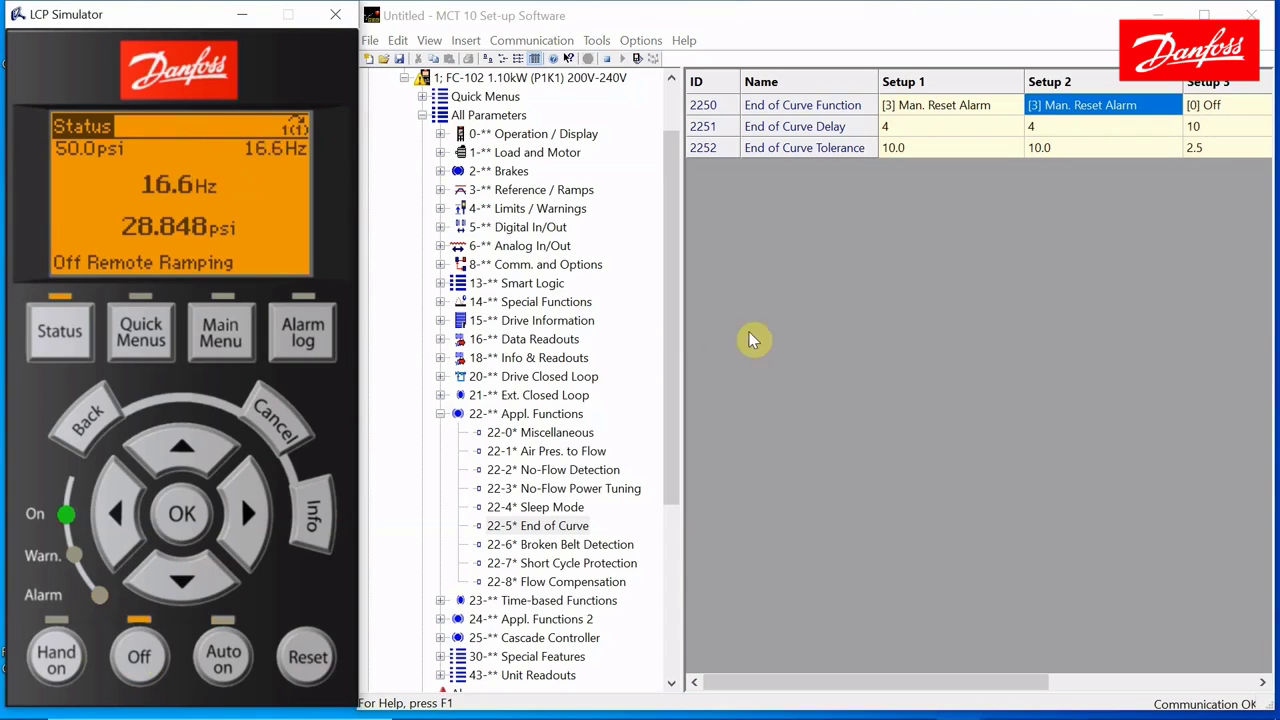
Set 2250 to [4] Stop and Trip in Setups 1 and 2 and start the drive in Auto on
double_click(912, 107)
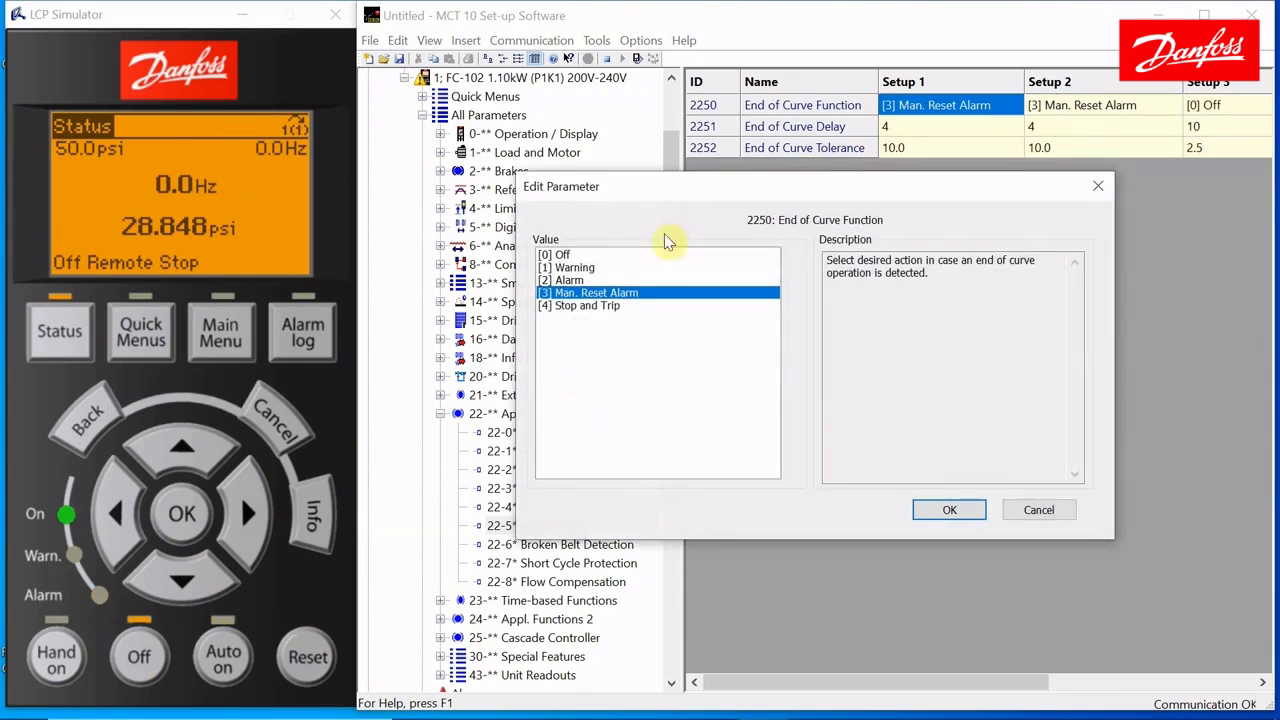
click(595, 305)
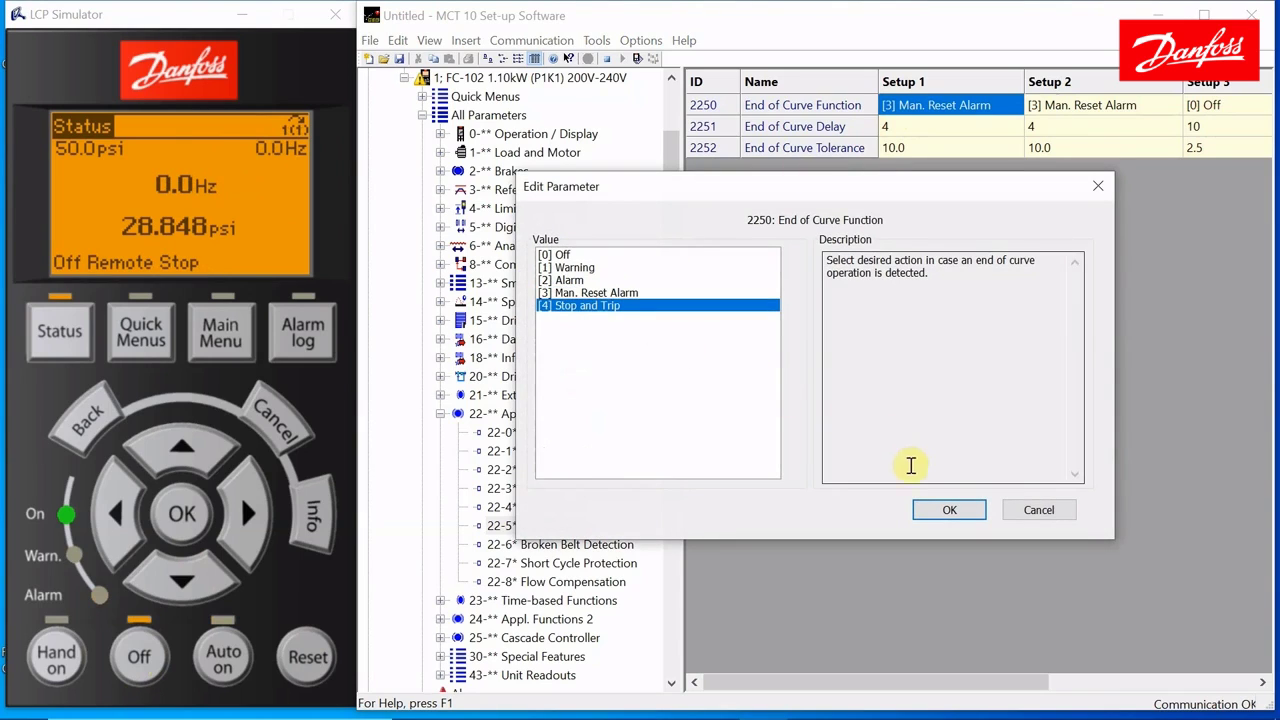
click(962, 514)
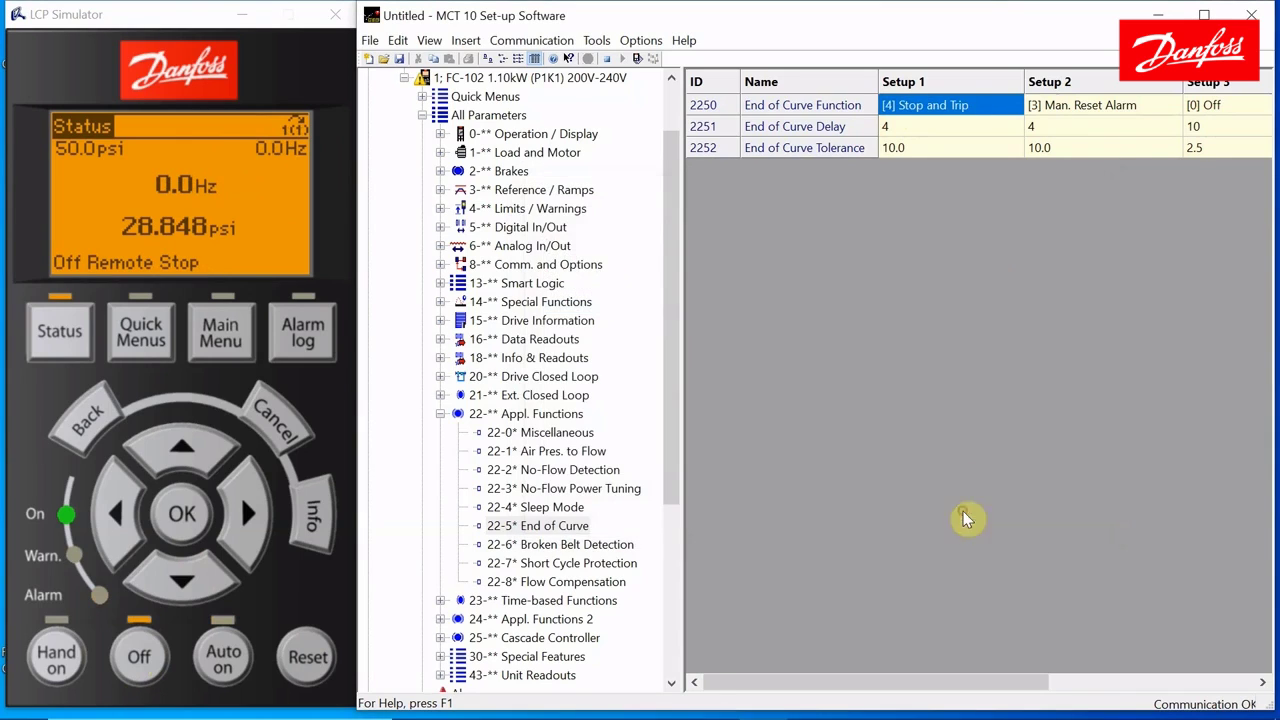
double_click(1084, 106)
click(583, 308)
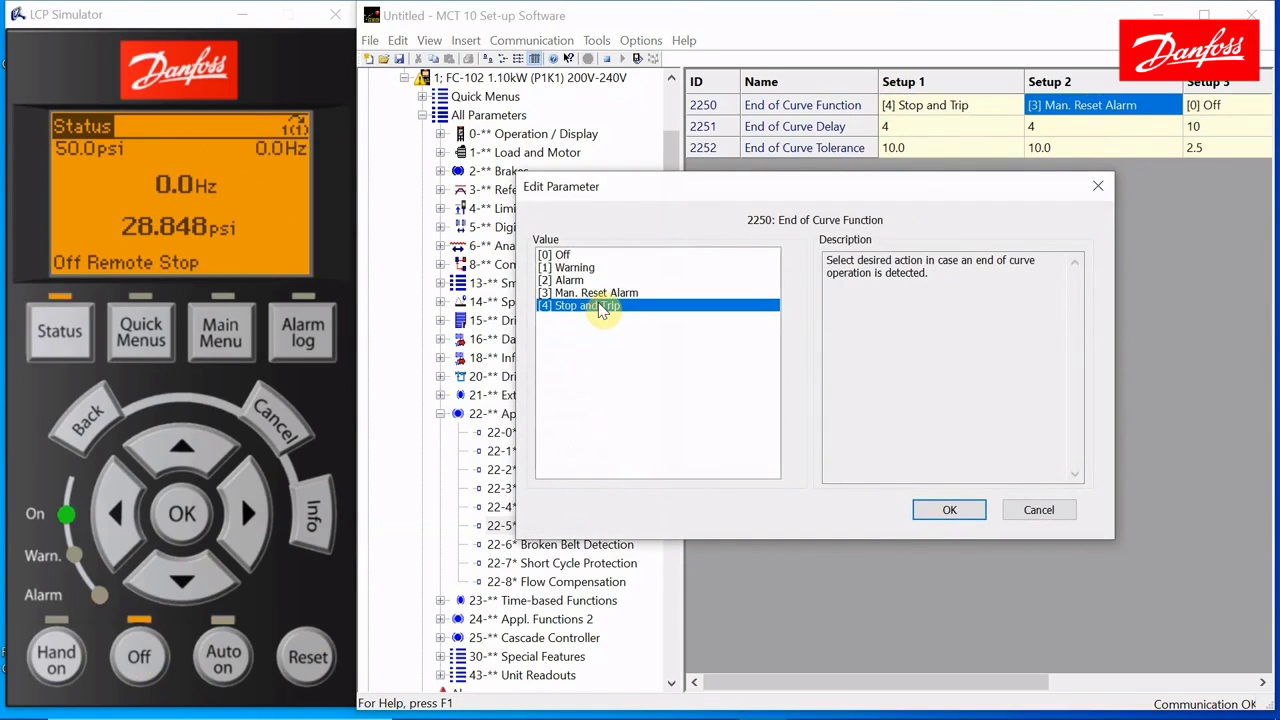
click(598, 280)
click(603, 306)
click(222, 652)
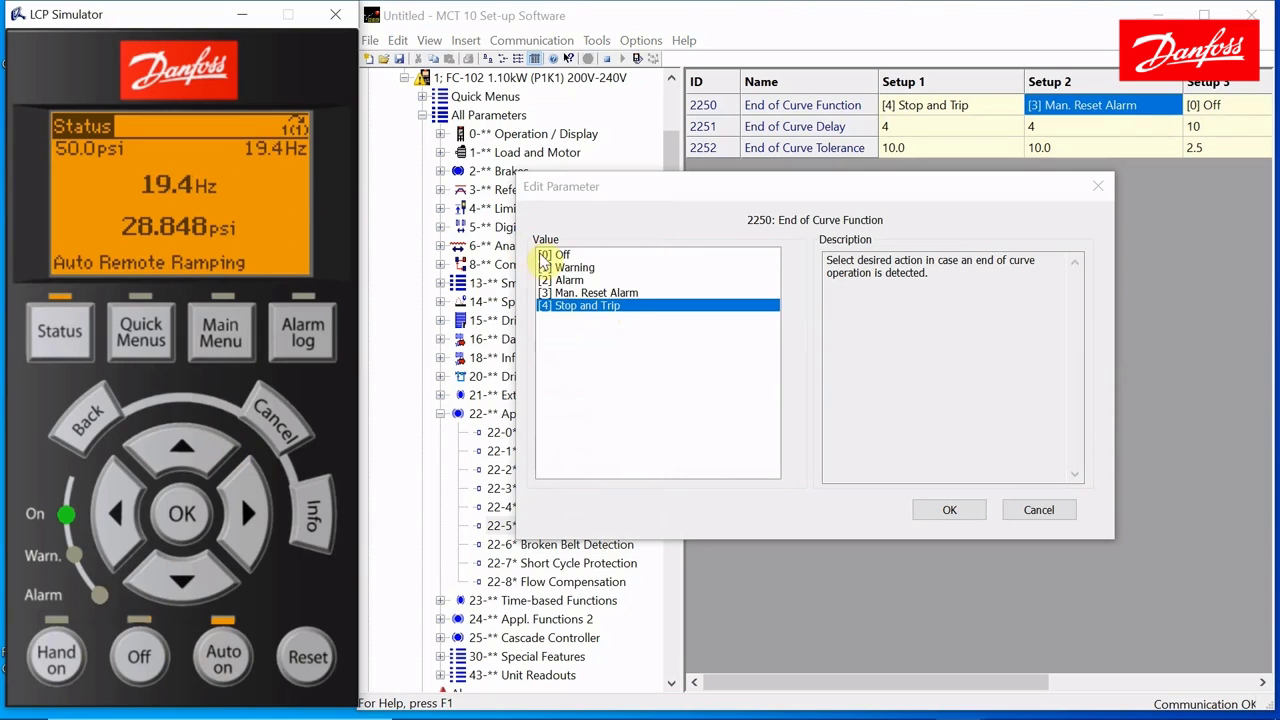
Confirm [4] Stop and Trip for Setup 2 of 2250 while the drive ramps in auto
click(952, 513)
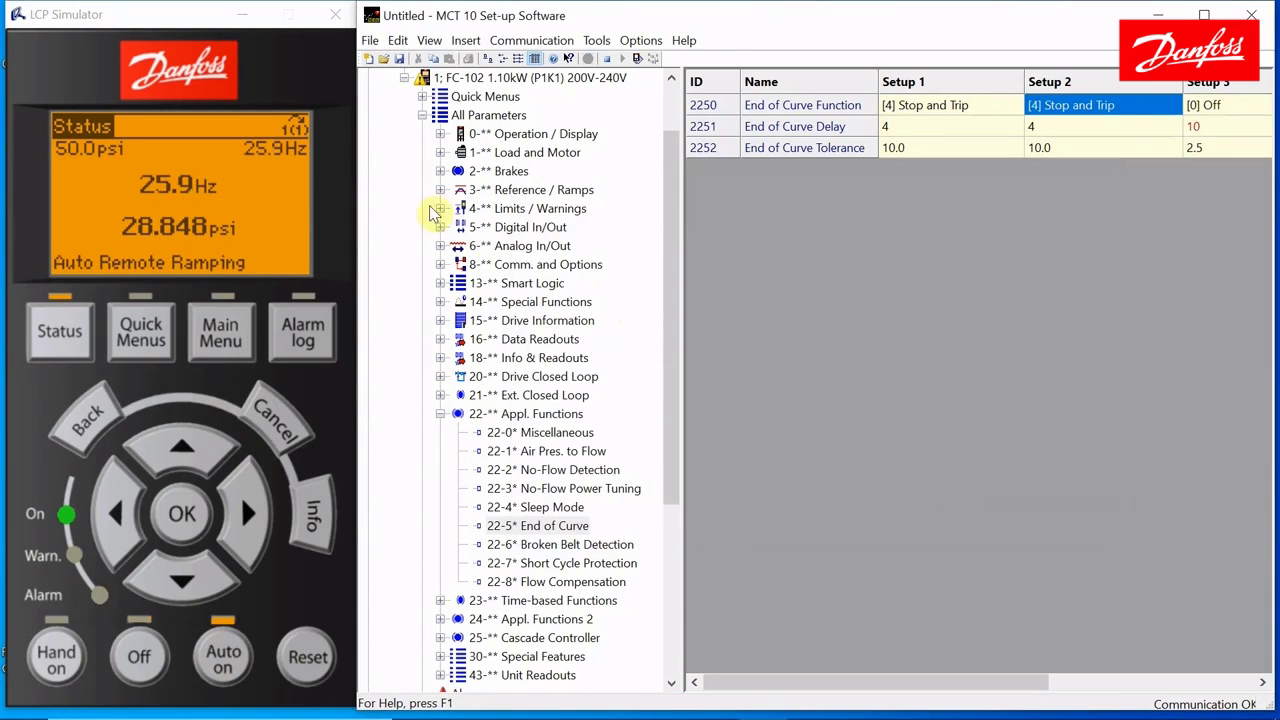